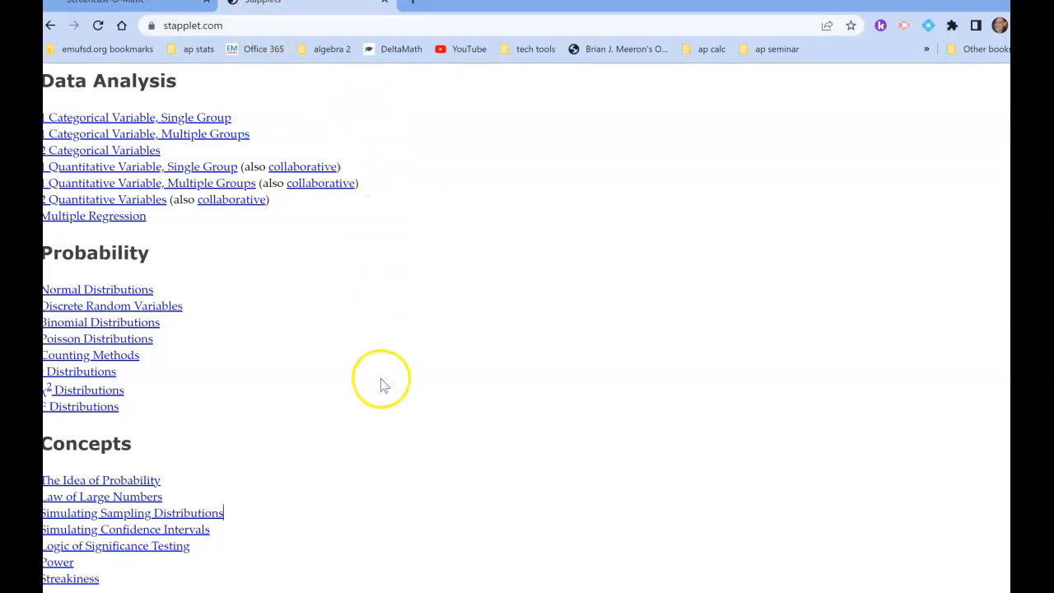
Open the data analysis applet for 1 Categorical Variable, Multiple Groups.
click(351, 488)
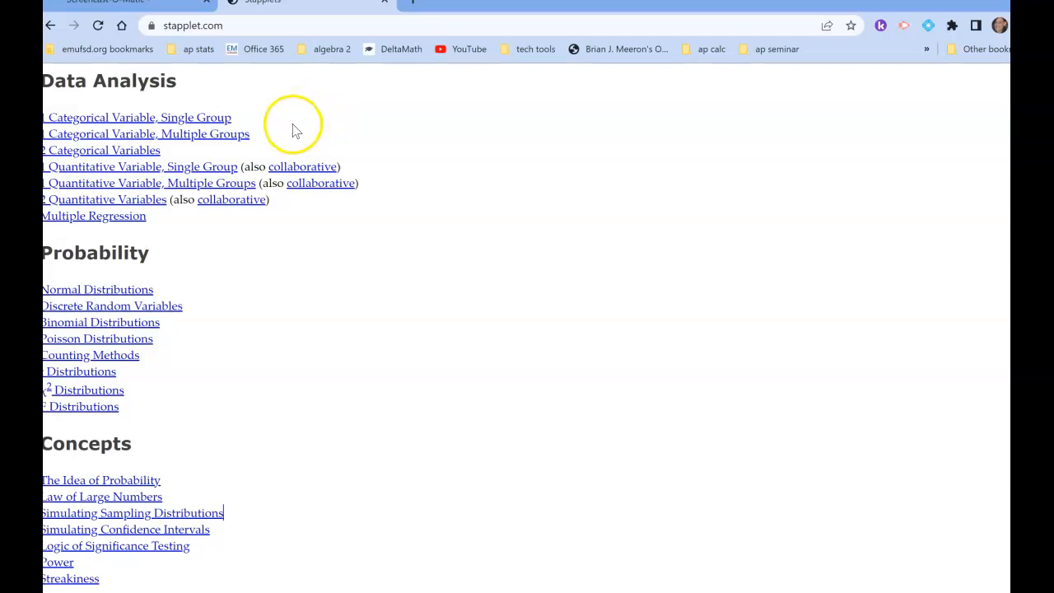
click(244, 142)
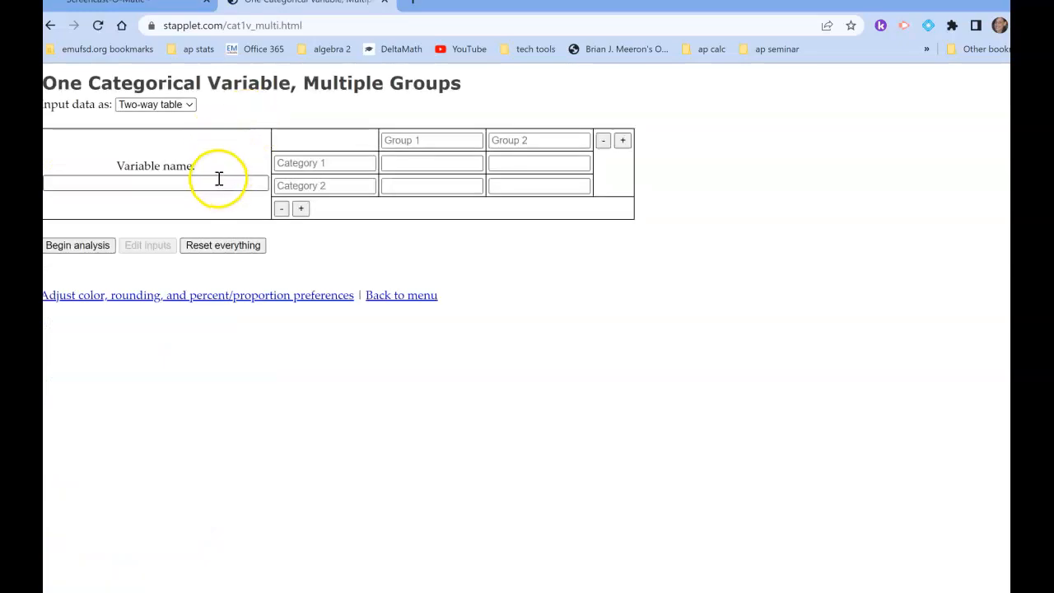
Name the two groups male and female, and set the variable name to Super power preference.
click(219, 179)
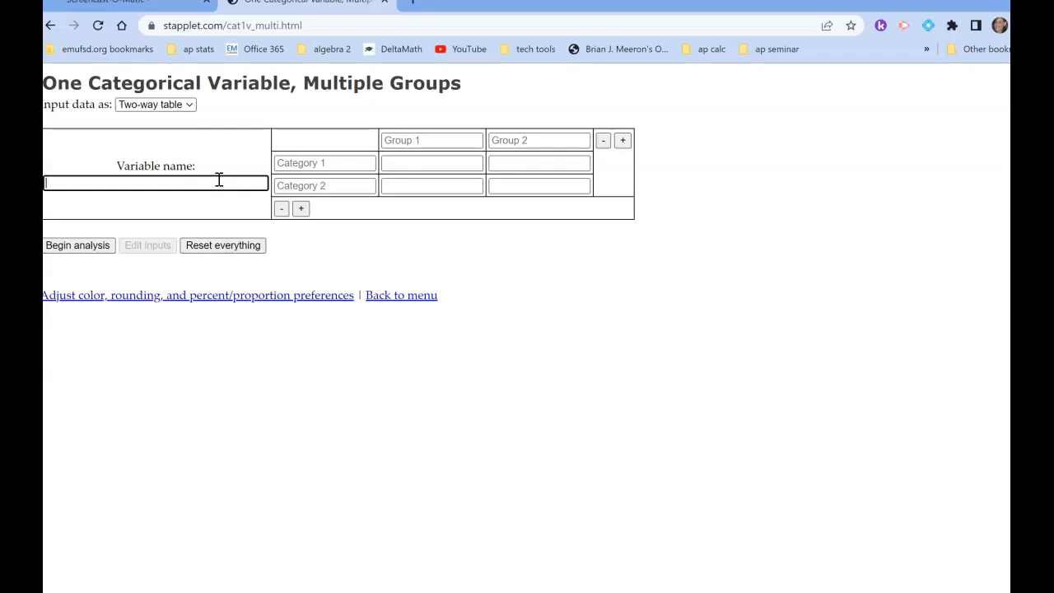
click(442, 138)
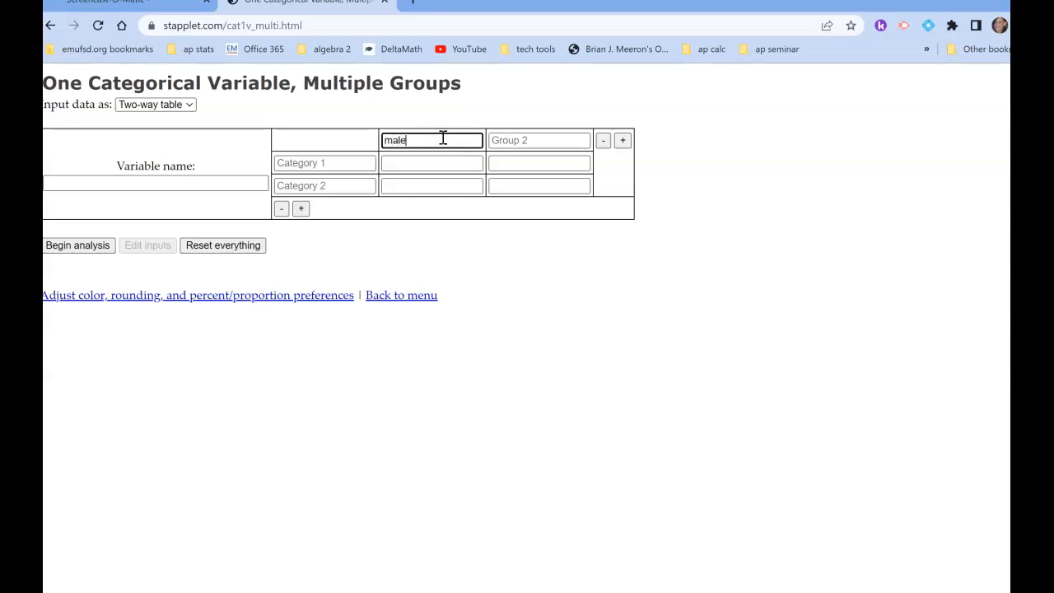
click(525, 141)
text(female)
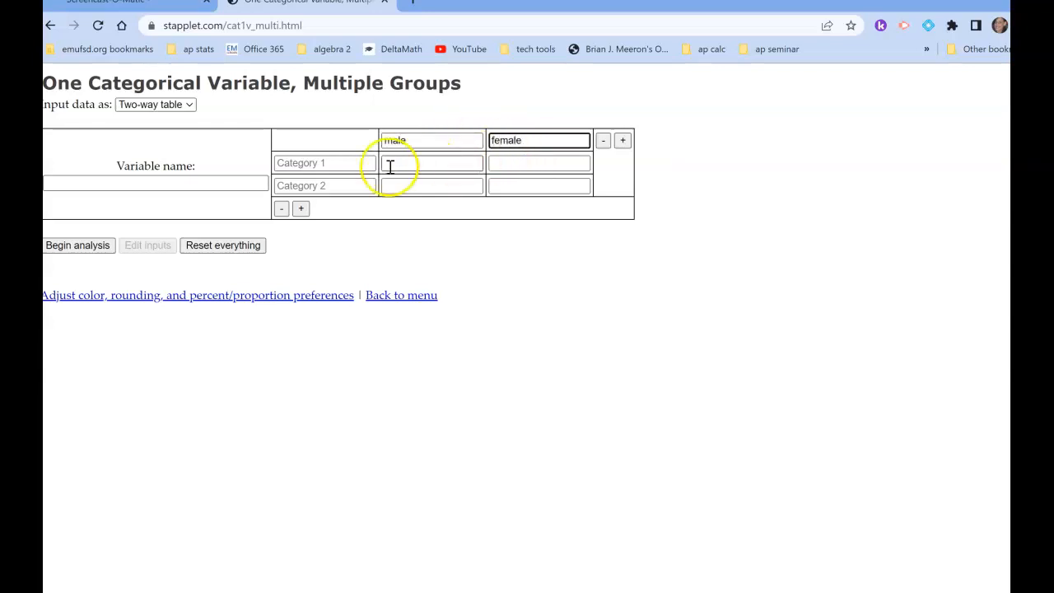
click(149, 181)
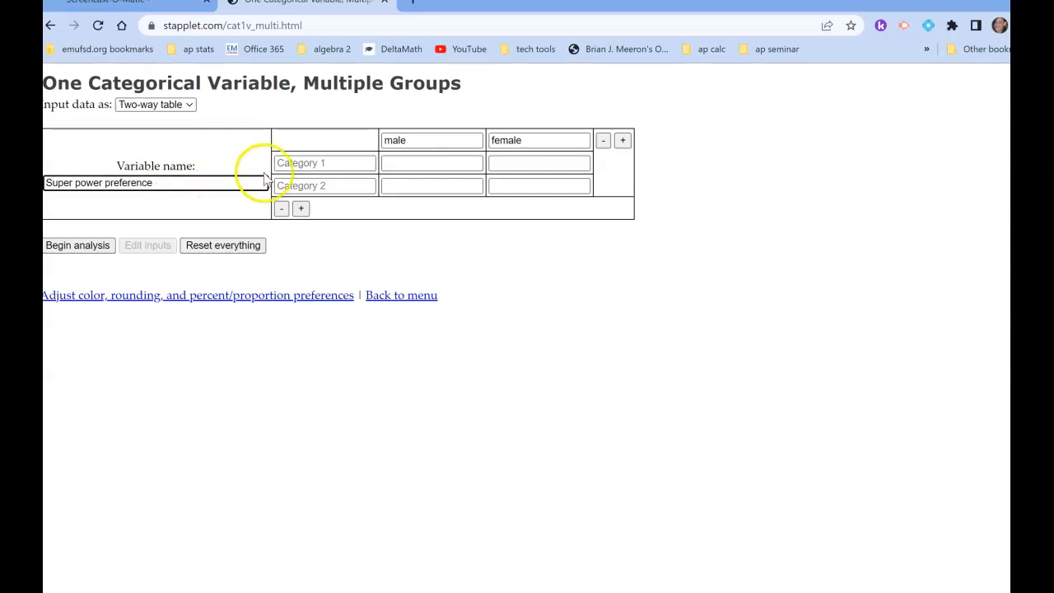
Name the first two categories of the two-way table Fly and Freeze time.
click(293, 167)
click(324, 159)
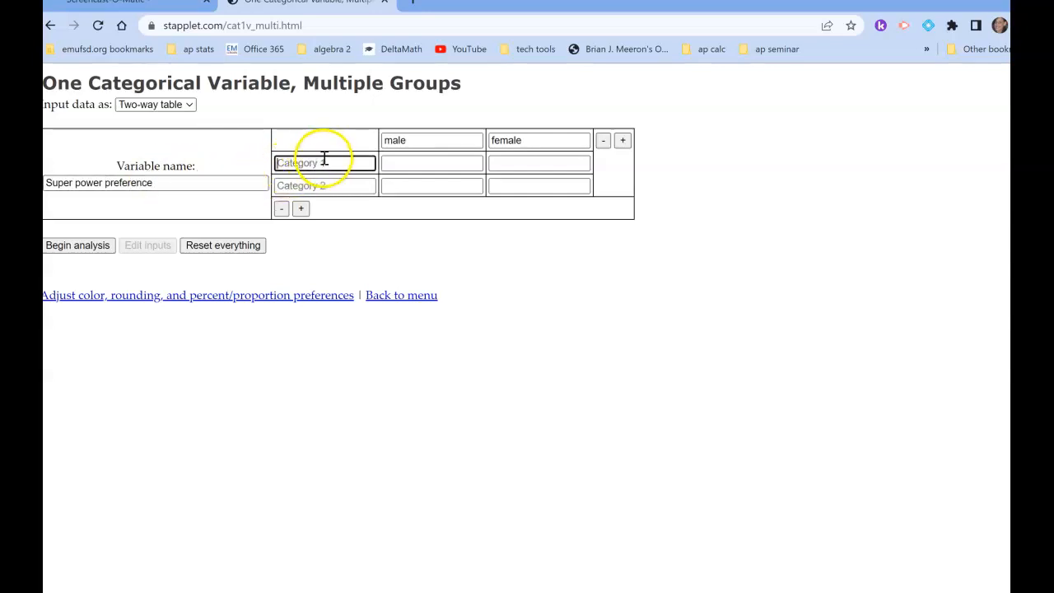
text(Fly)
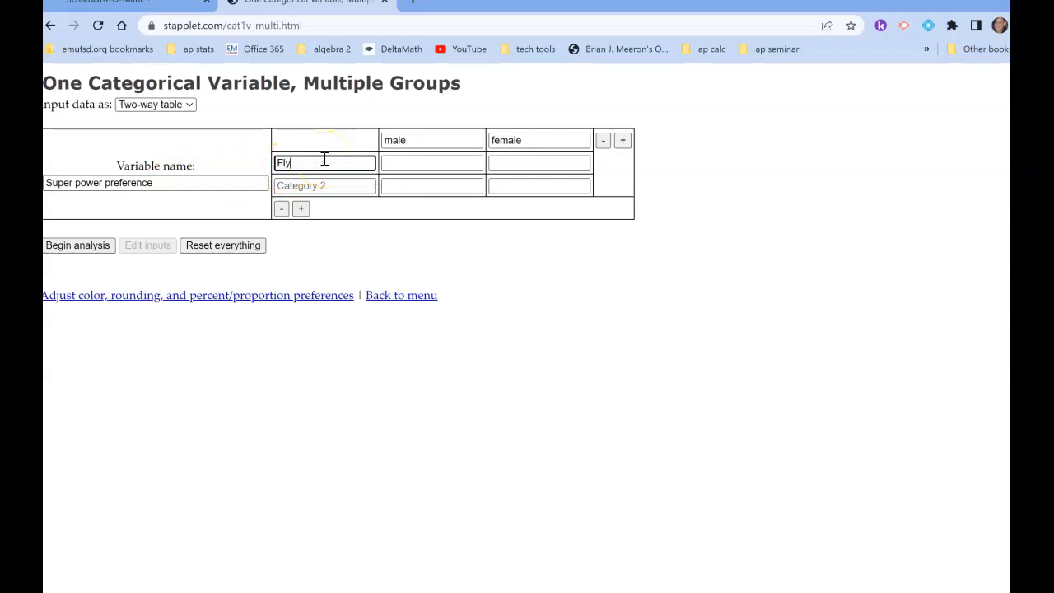
click(305, 186)
text(Freeze time)
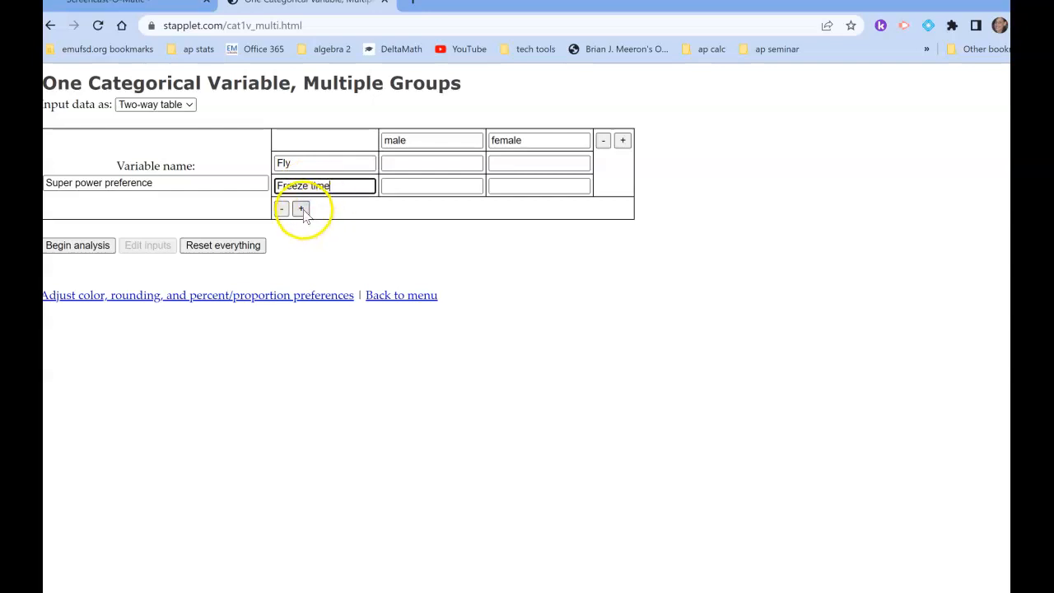
Add three more category rows to the table, named Invisibility, Super Strength and Telepathy.
click(300, 208)
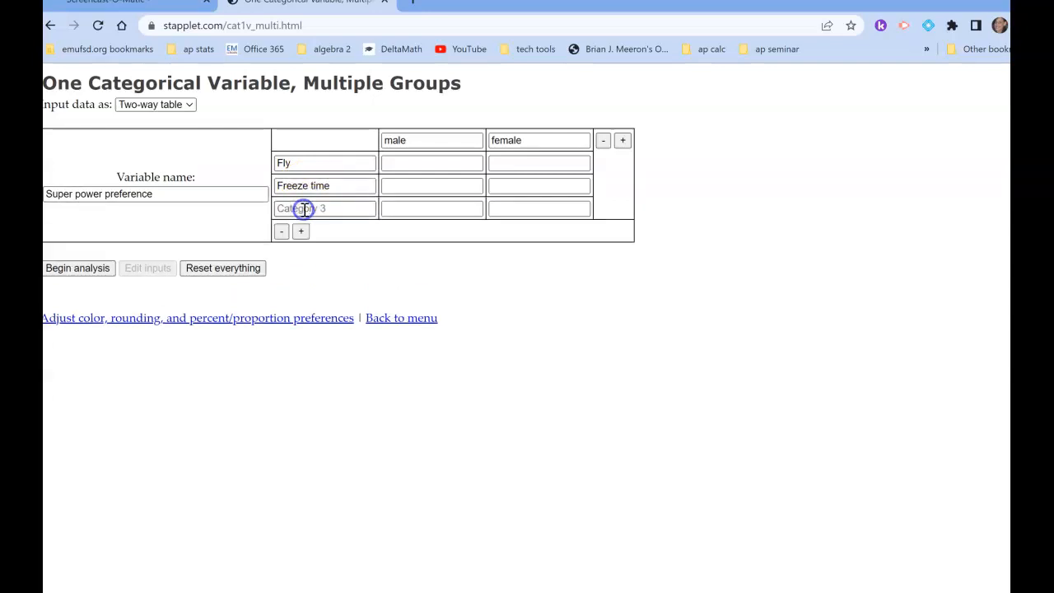
click(326, 207)
text(Invisibility)
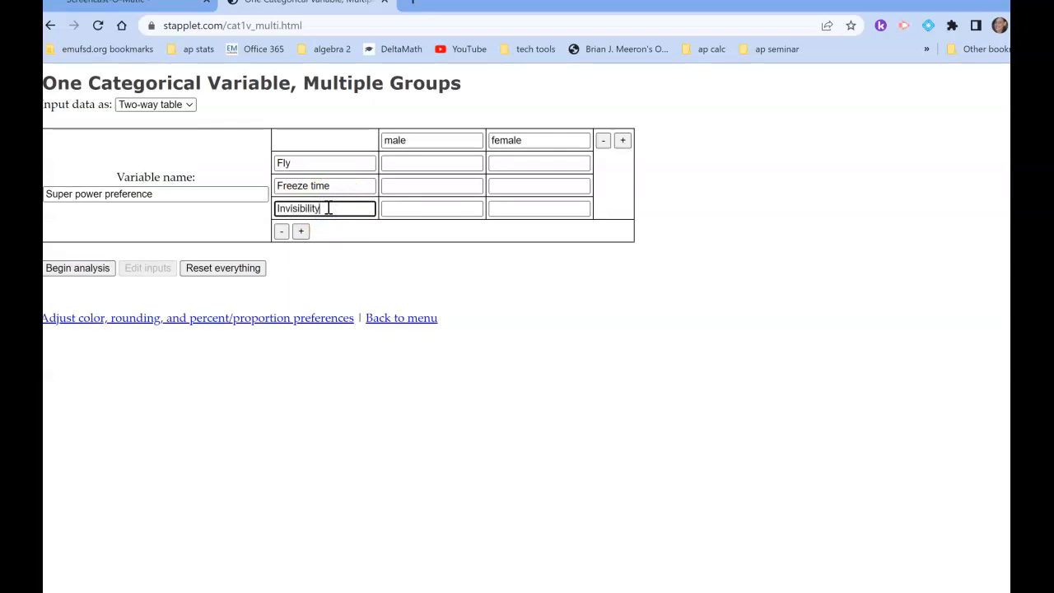
click(301, 230)
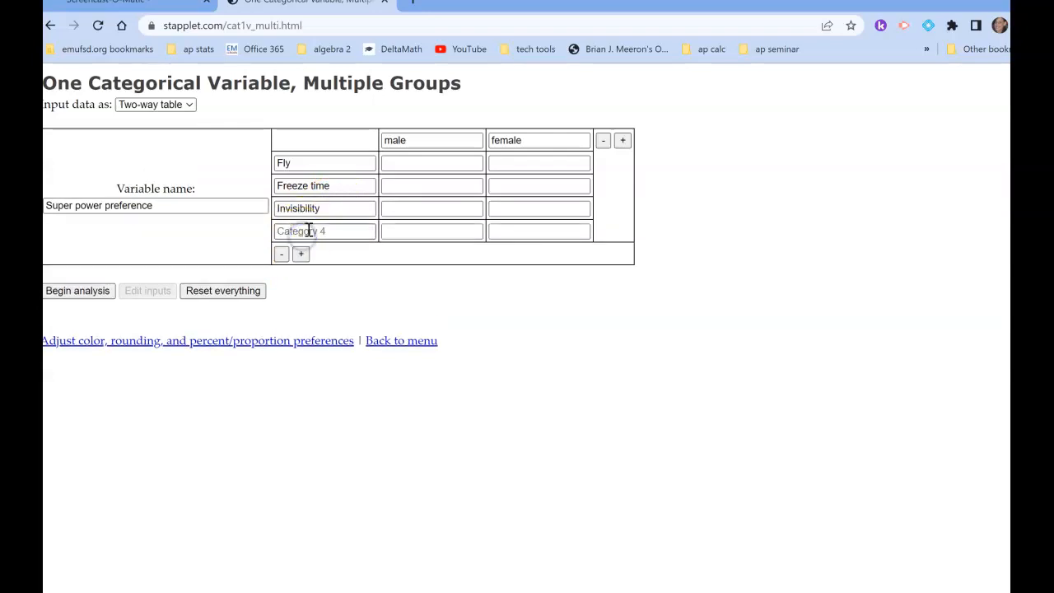
click(316, 231)
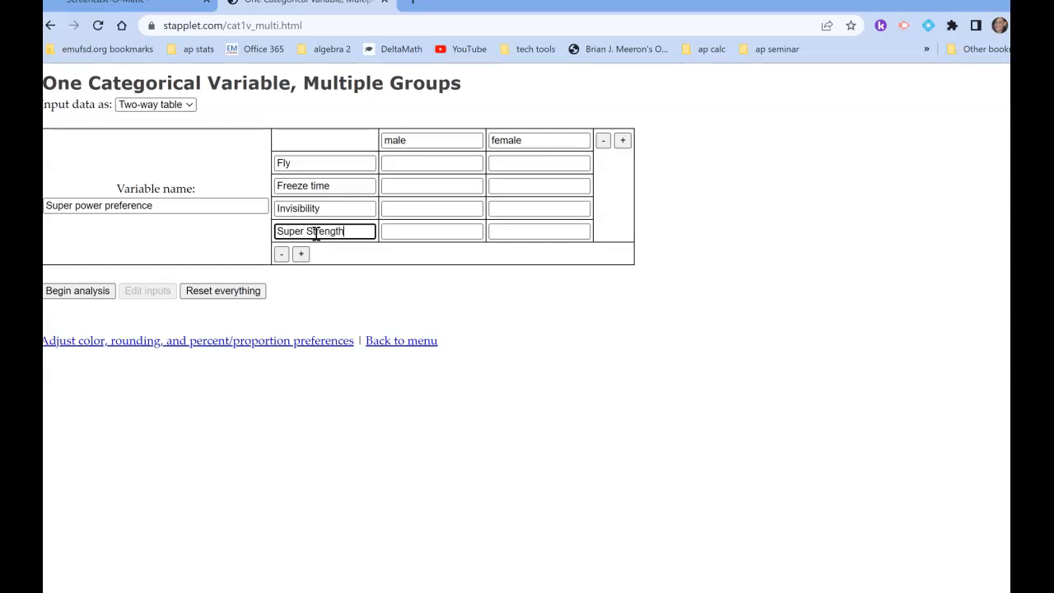
click(302, 253)
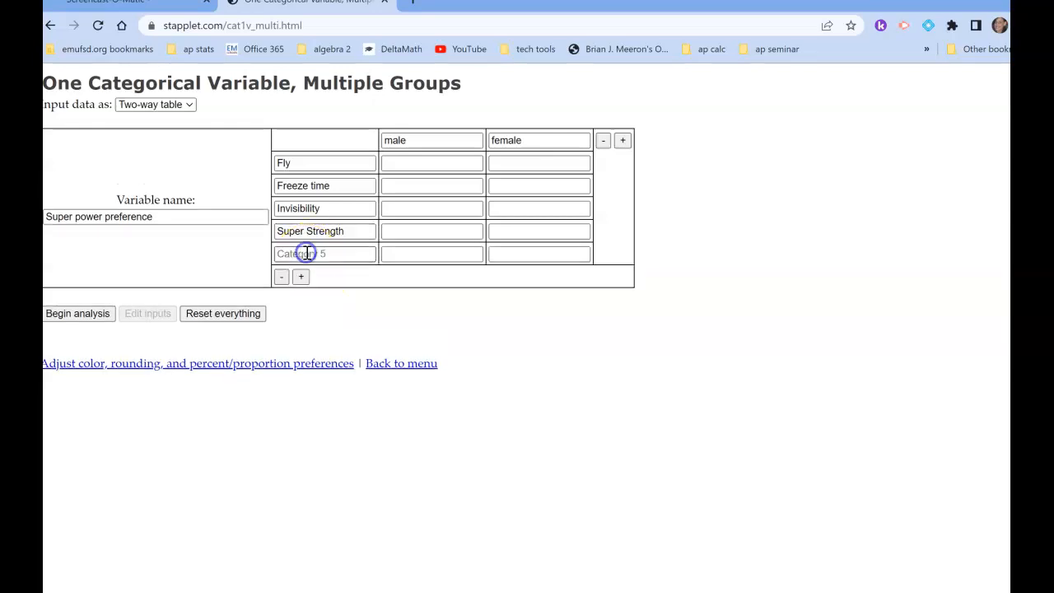
click(331, 252)
text(Telepathy)
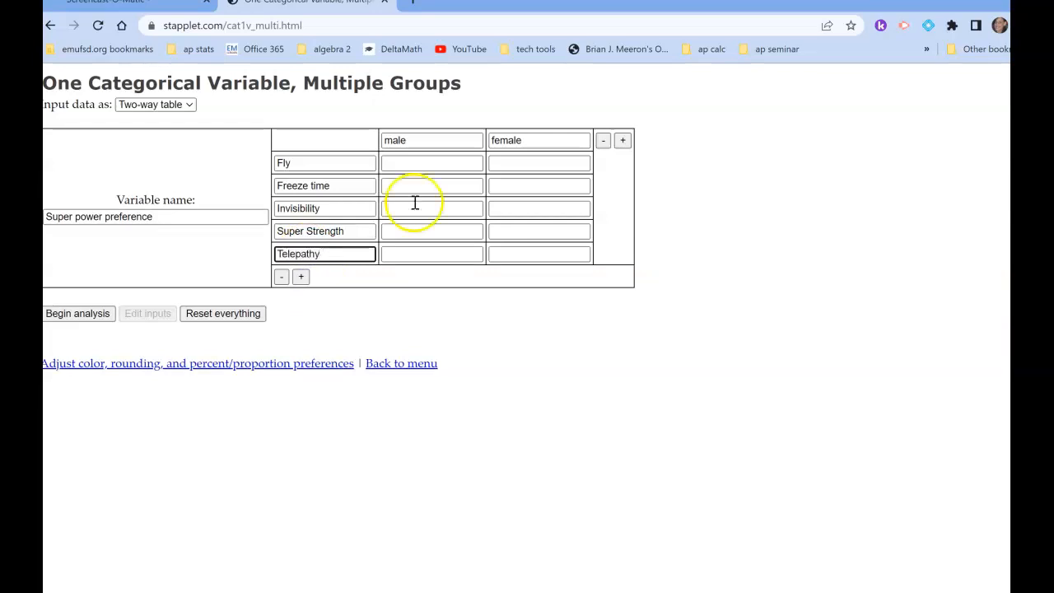
Fill in the male counts: Fly 20, Freeze time 28, Invisibility 15, Super Strength 10 and Telepathy 7.
click(423, 161)
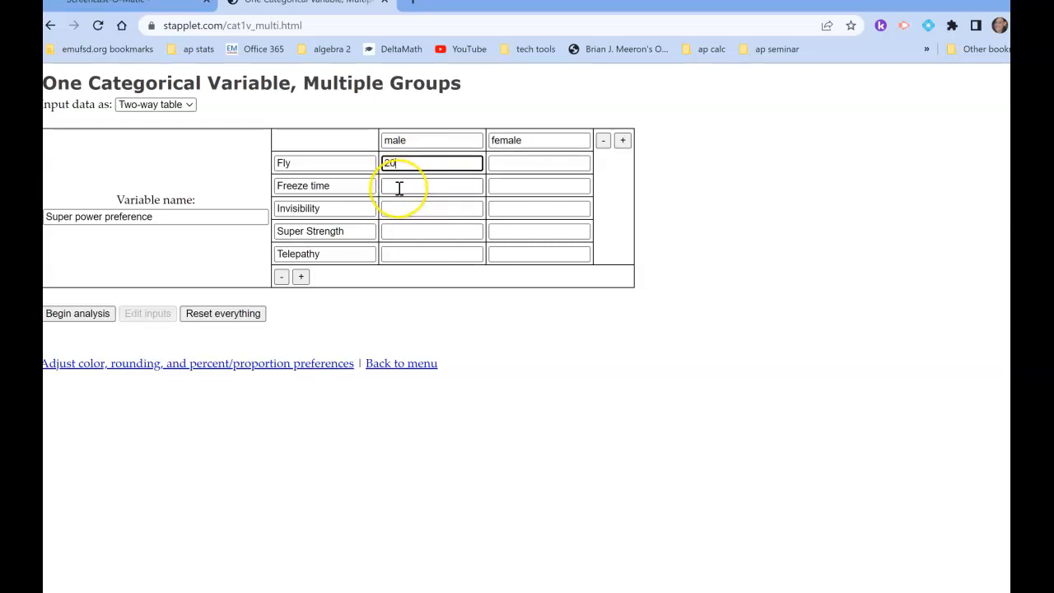
click(414, 182)
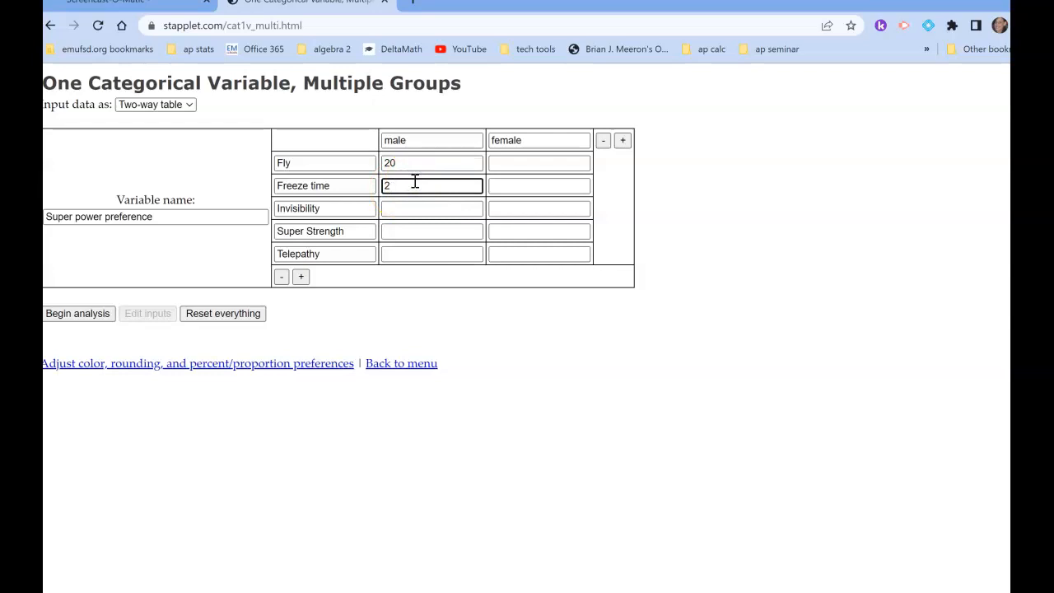
text(28)
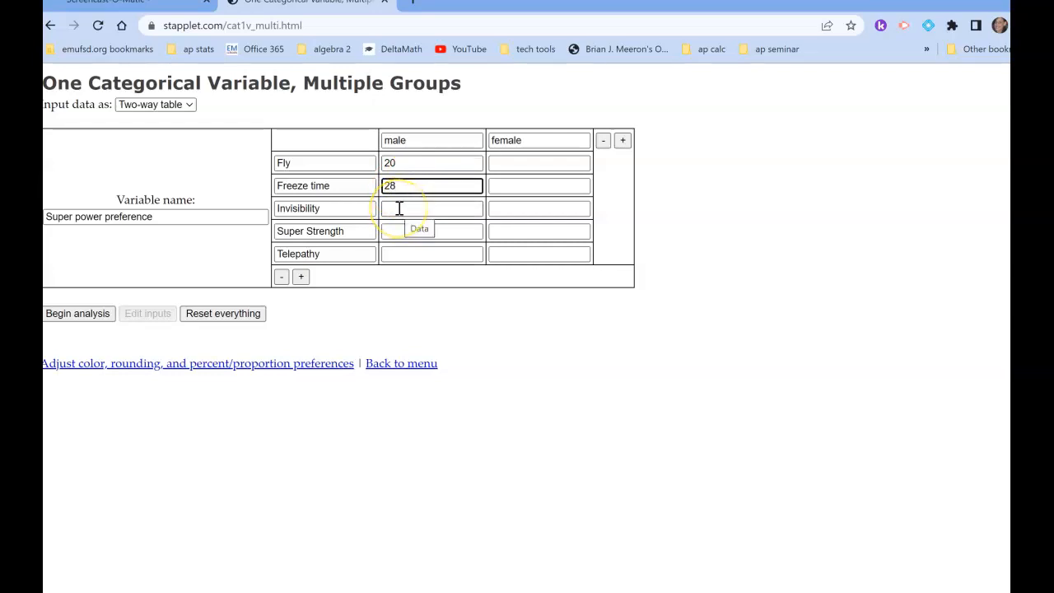
click(398, 208)
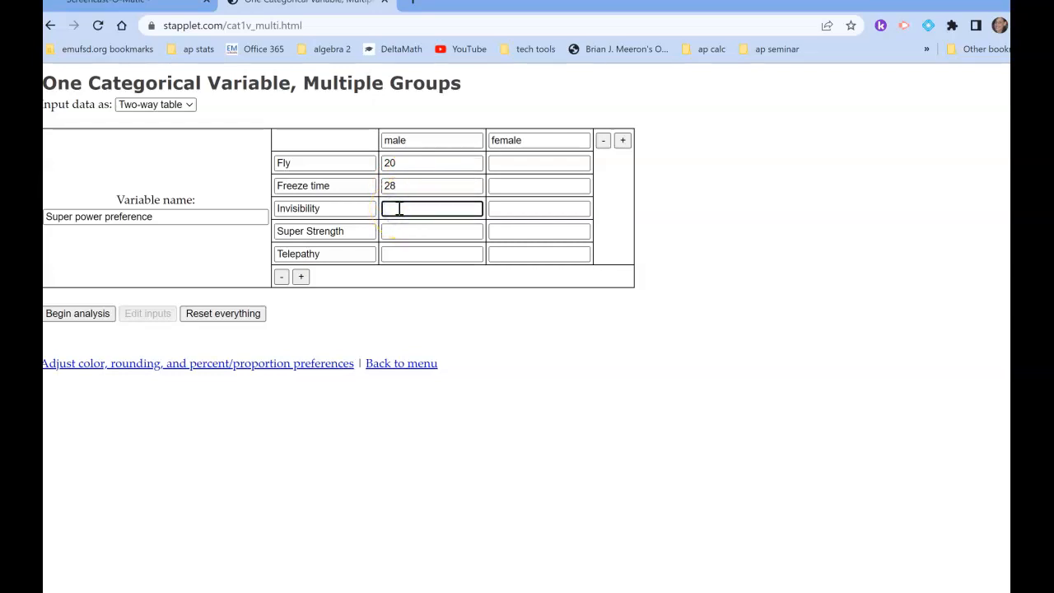
text(15)
click(392, 233)
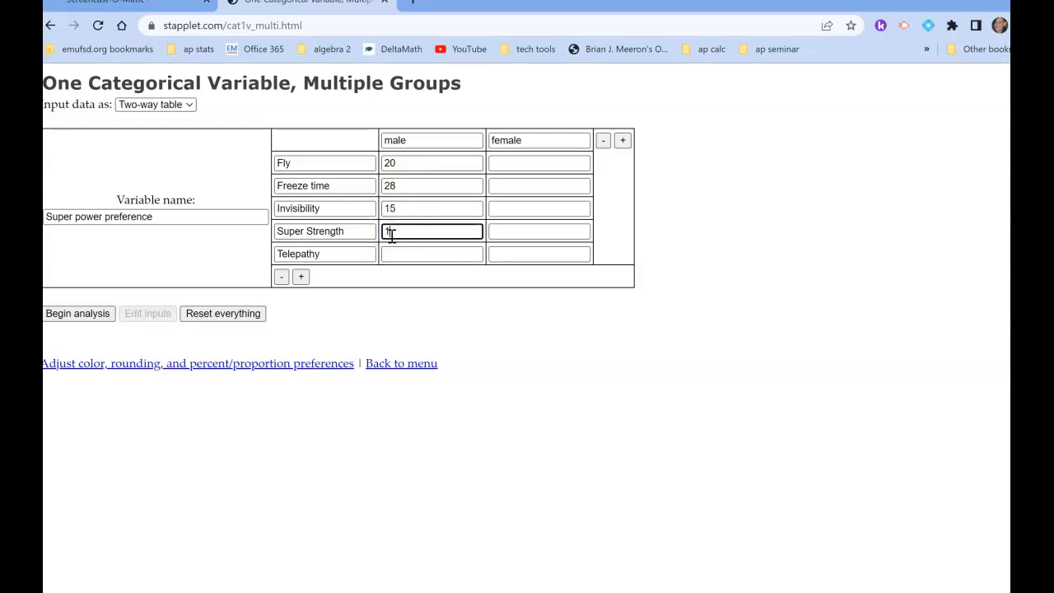
click(396, 256)
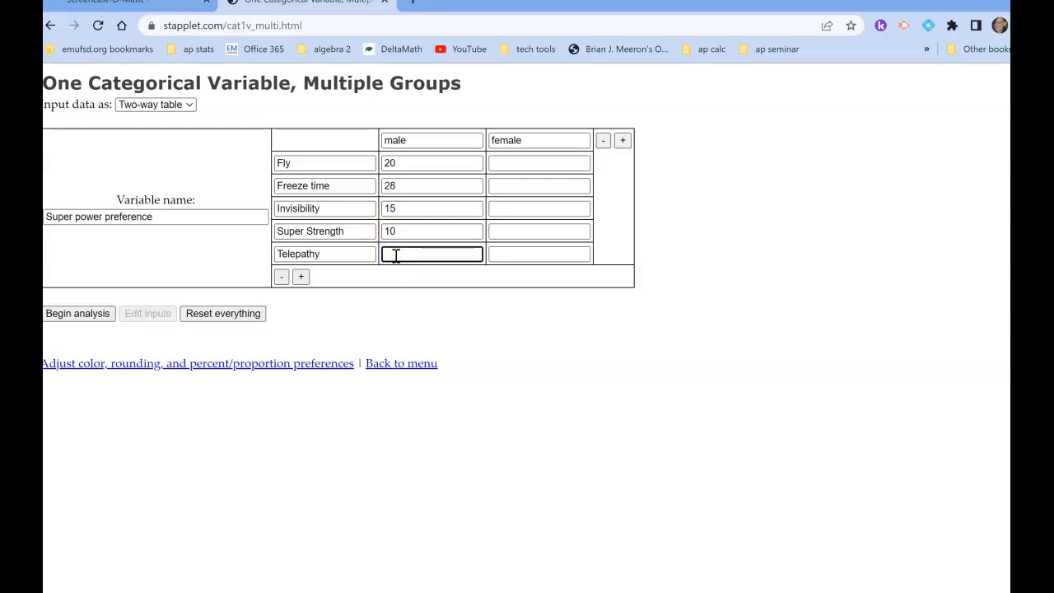
Fill in the female counts: Fly 40, Freeze time 28, Invisibility 21, Super Strength 5 and Telepathy 31.
click(511, 162)
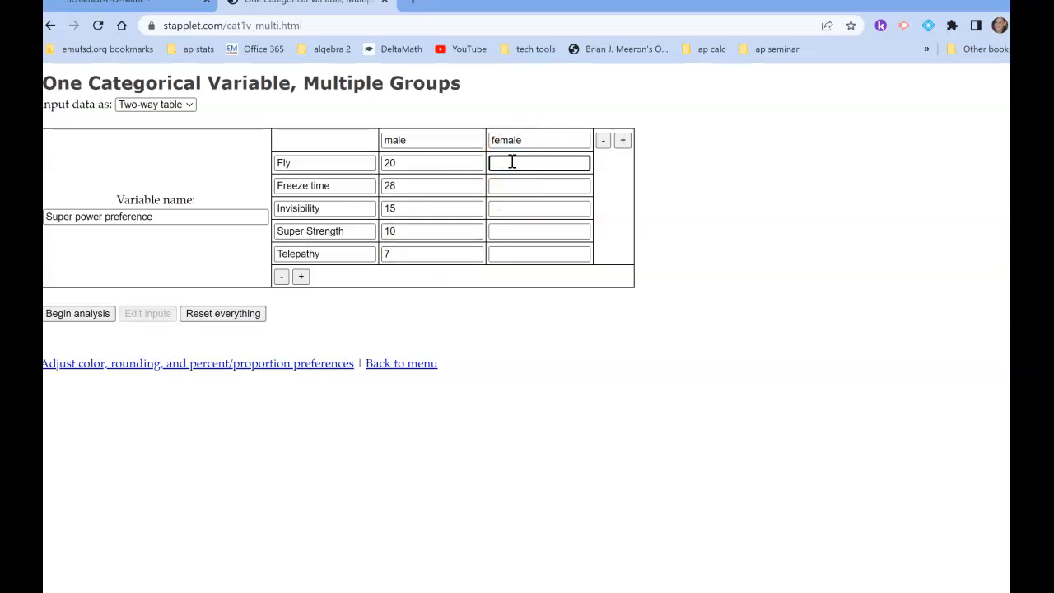
scroll(487, 191, up, 1)
click(531, 186)
text(2)
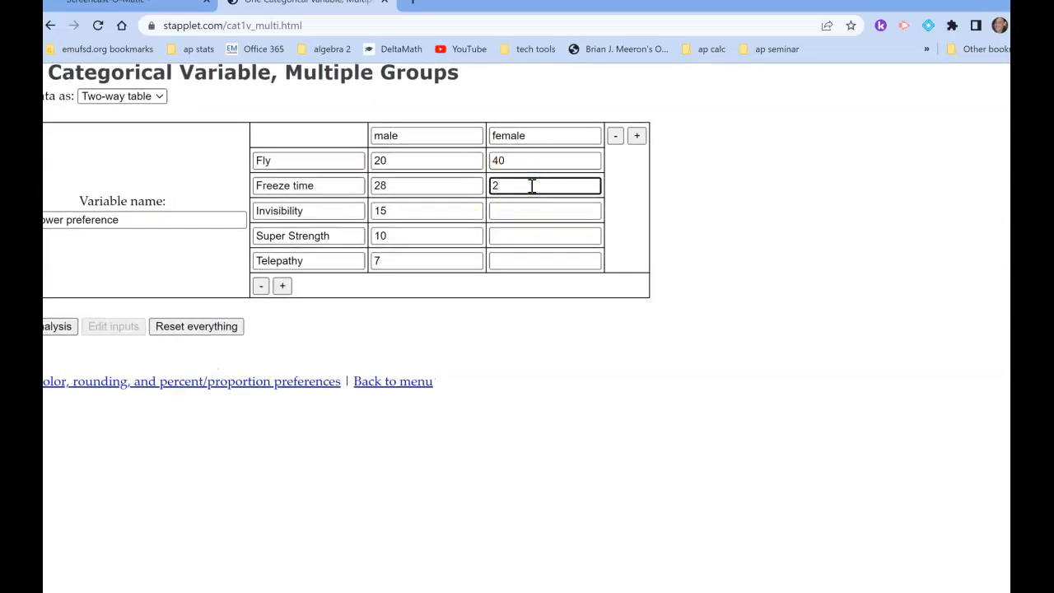
text(8)
click(503, 210)
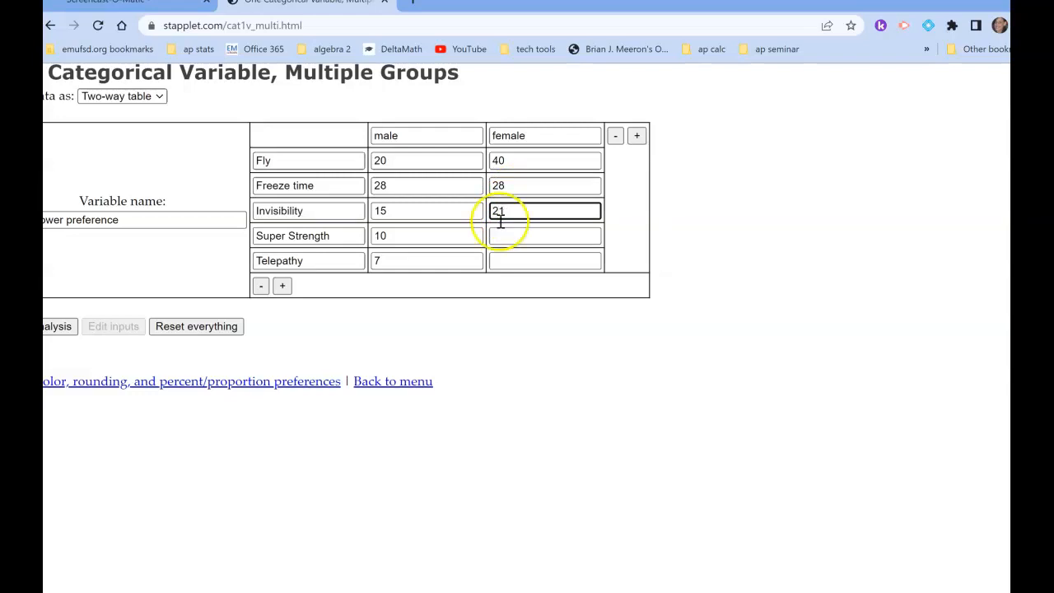
click(499, 233)
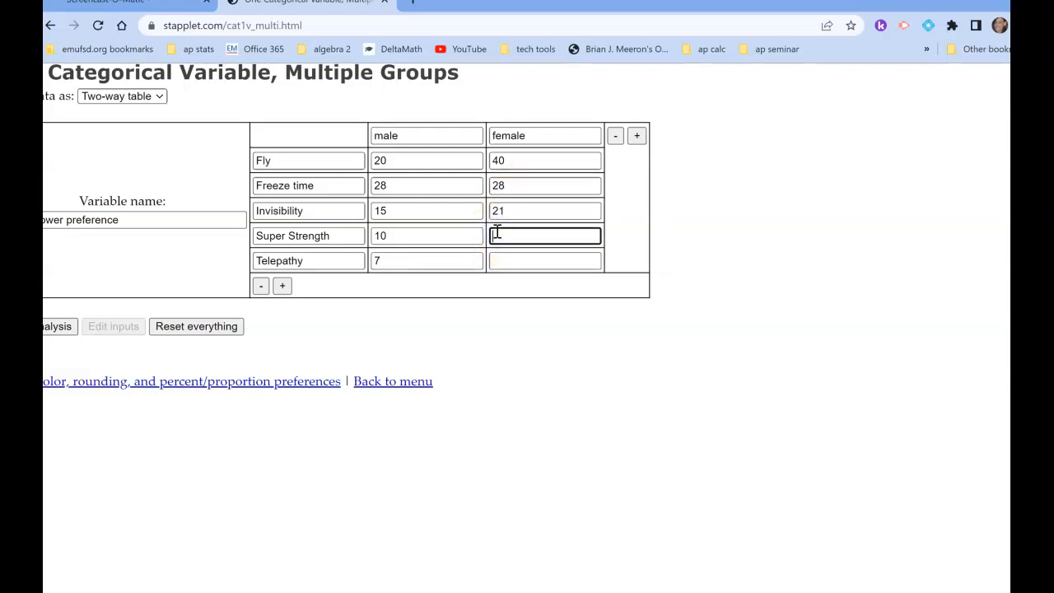
click(520, 260)
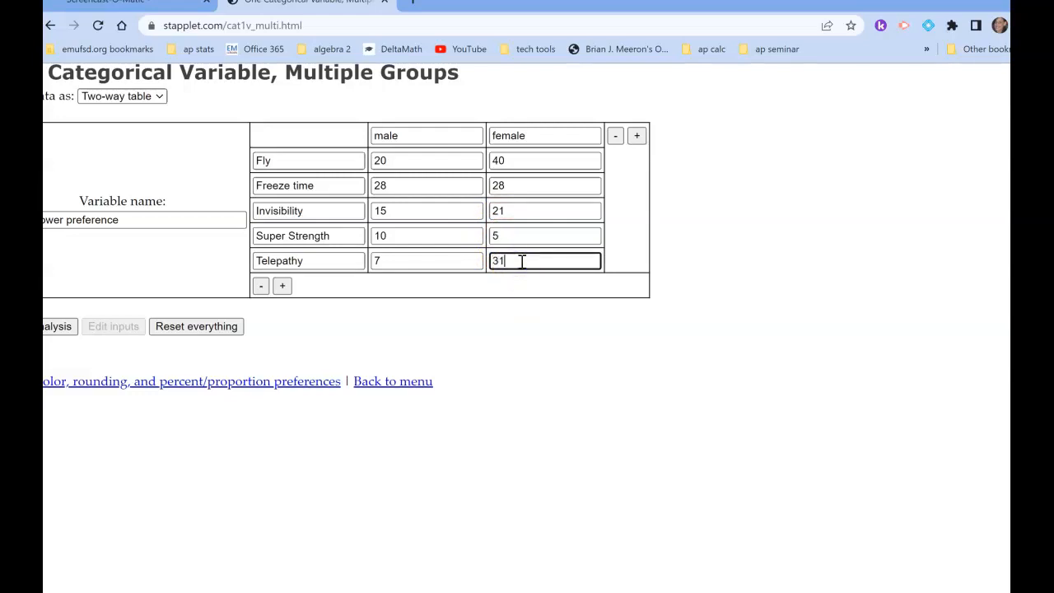
scroll(470, 291, down, 1)
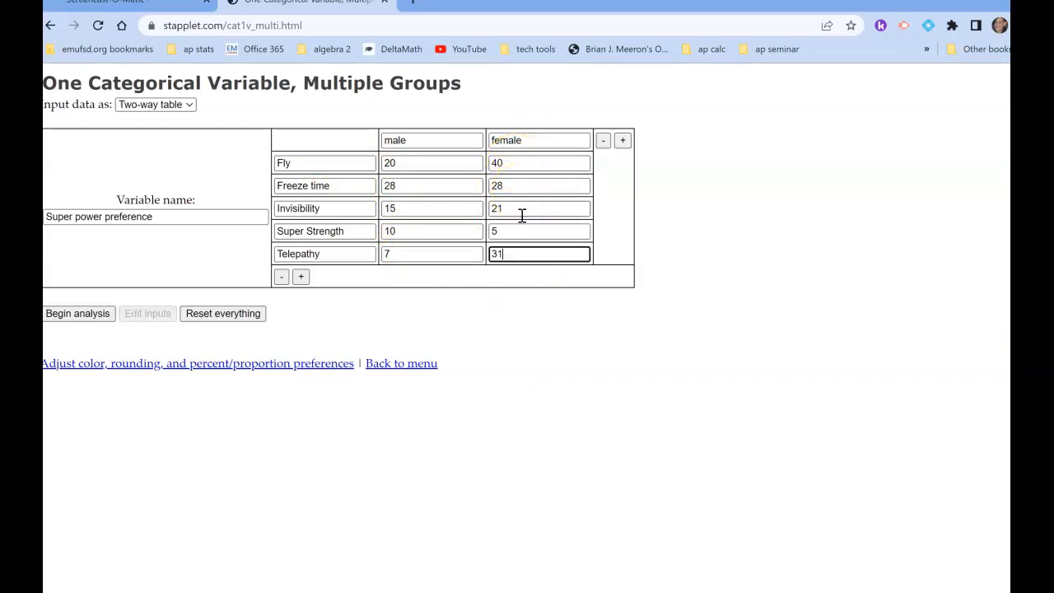
key(Tab)
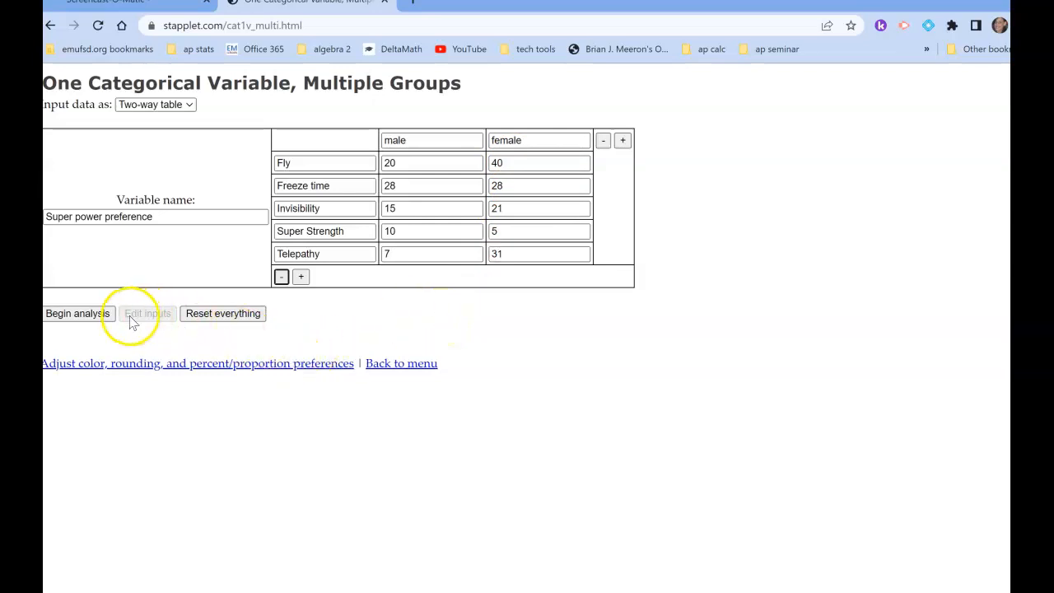
Begin the analysis of the entered table and change the chart type to Side-by-side bar.
click(96, 318)
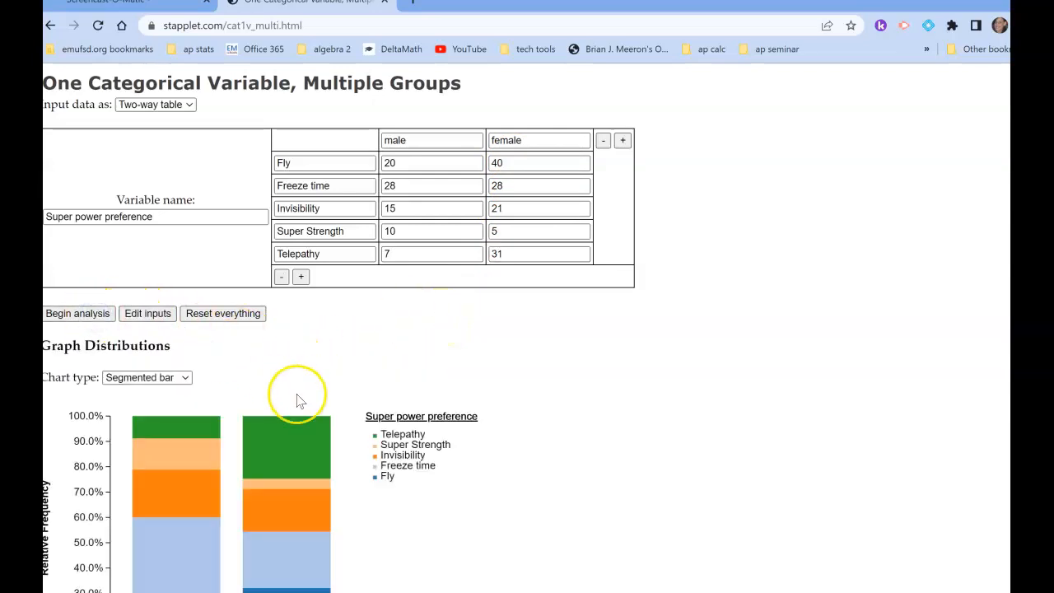
scroll(293, 387, down, 1)
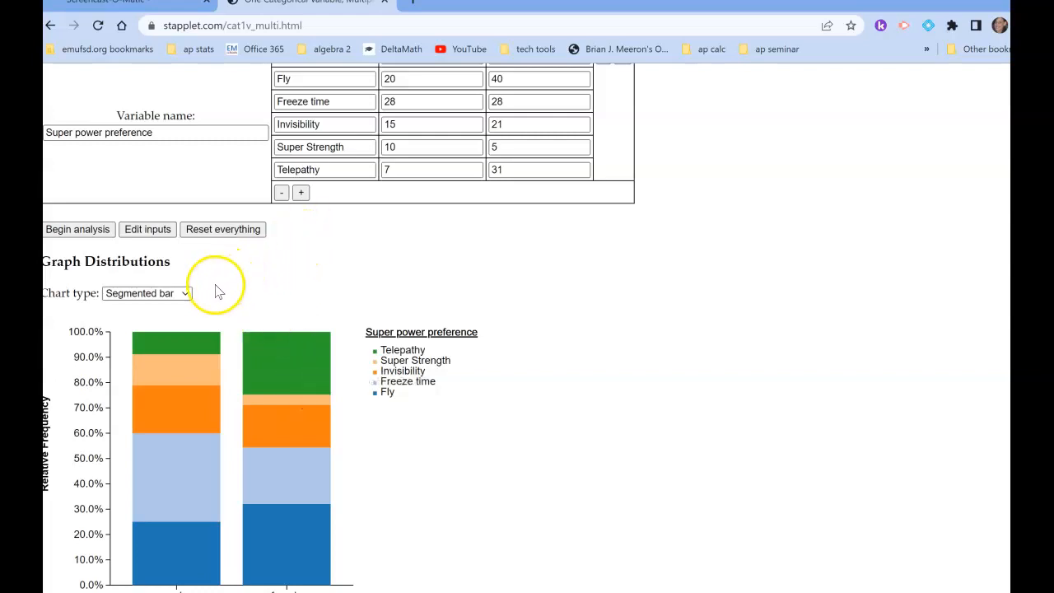
click(186, 295)
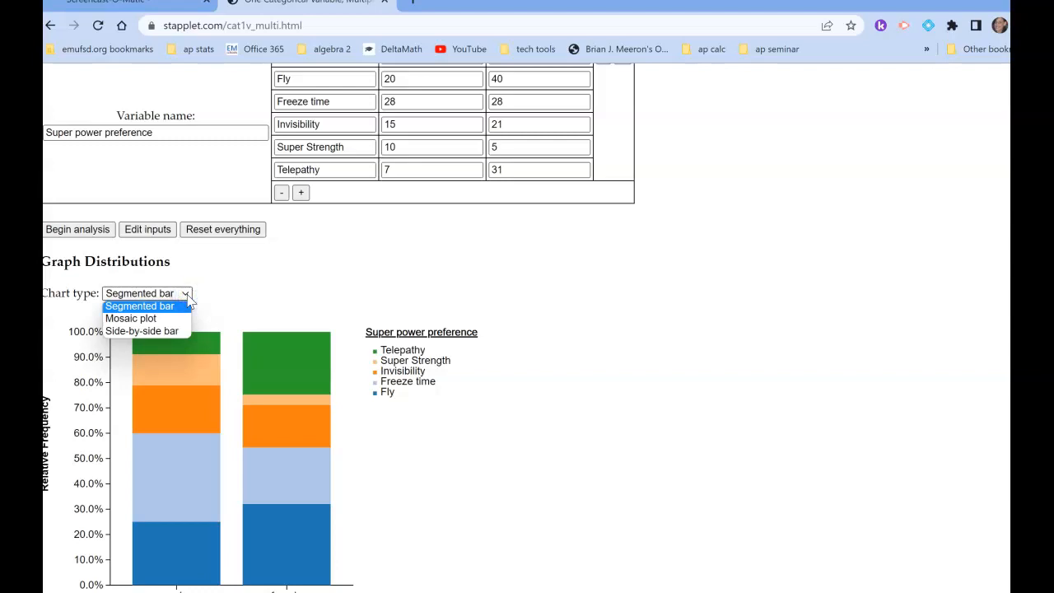
click(165, 331)
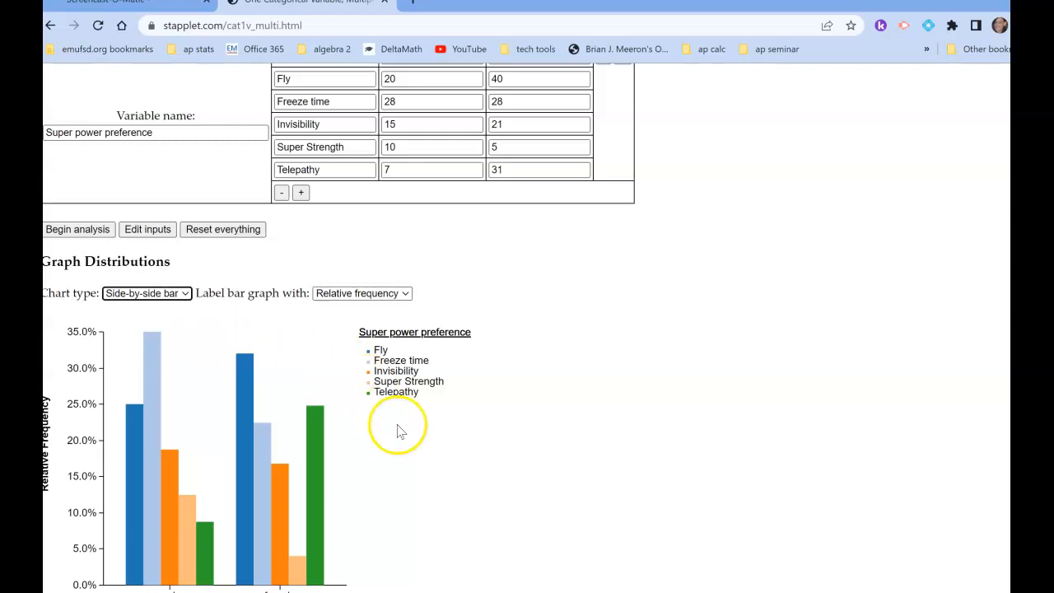
Label the side-by-side bar graph with Frequency, and return the labelling to Relative frequency.
scroll(400, 461, down, 2)
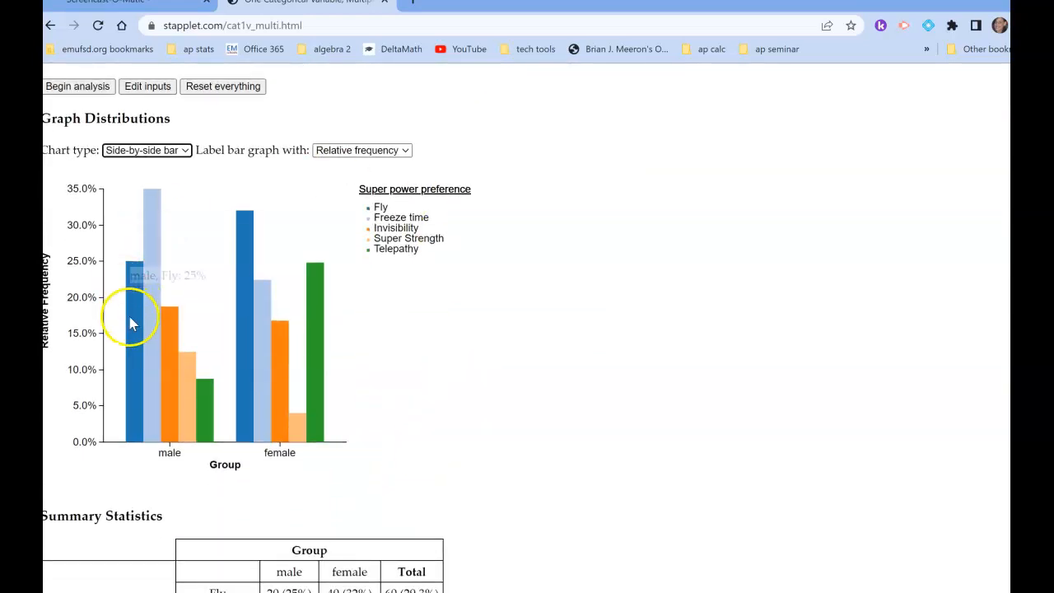
mouse_move(174, 216)
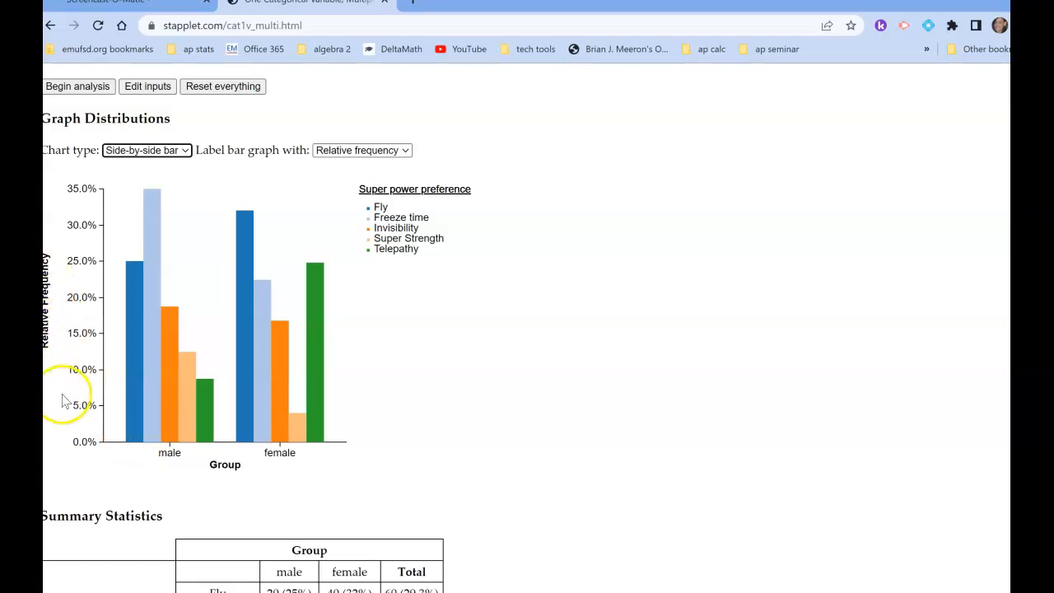
click(406, 153)
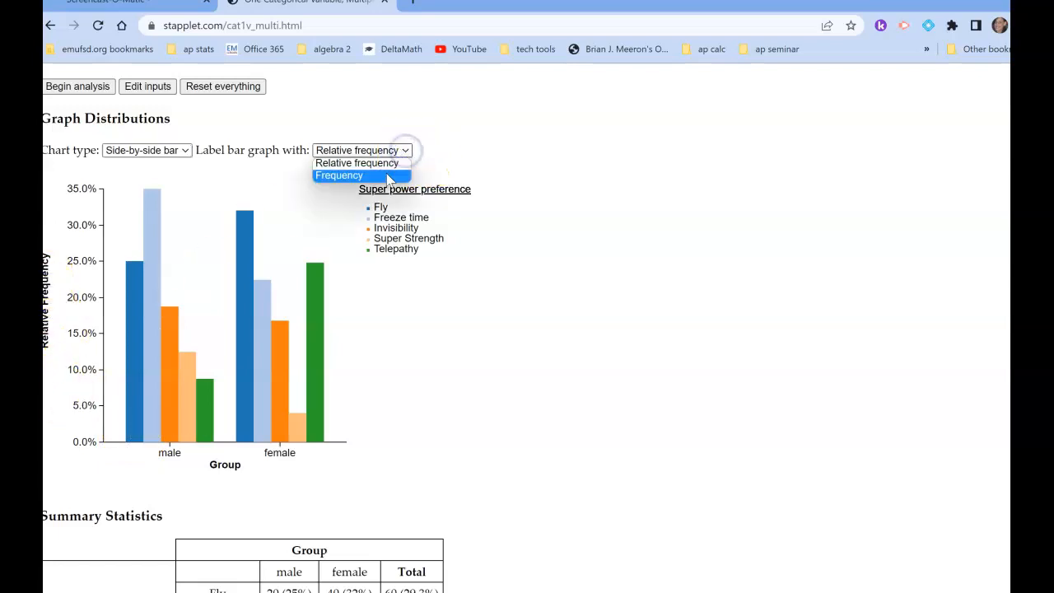
click(382, 175)
click(409, 149)
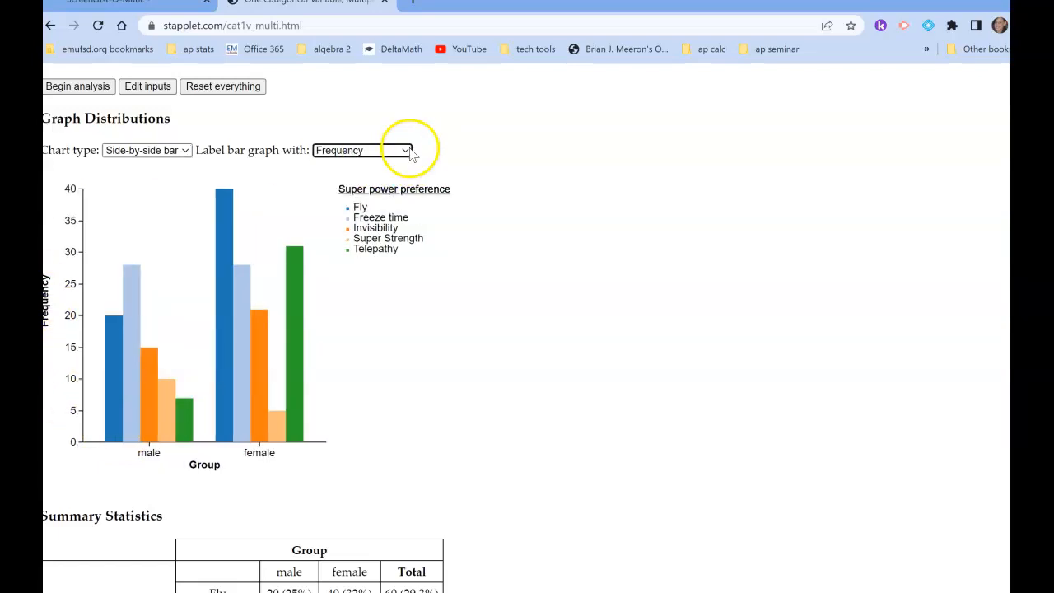
click(399, 164)
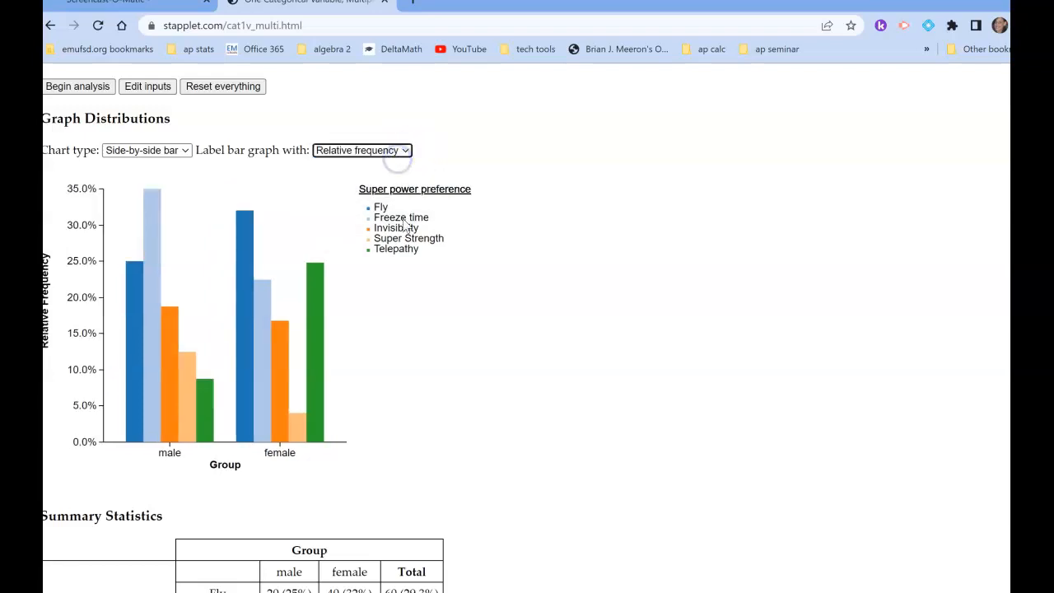
Examine the male and female bars in the side-by-side graph against the percentages in the summary statistics table.
scroll(408, 388, down, 1)
scroll(412, 390, up, 1)
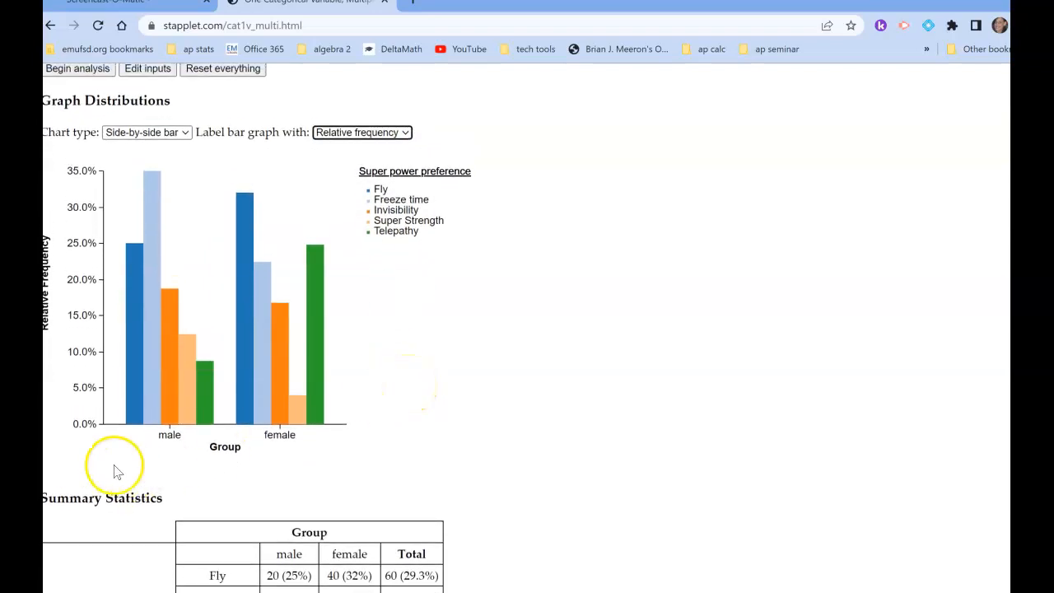
mouse_move(140, 402)
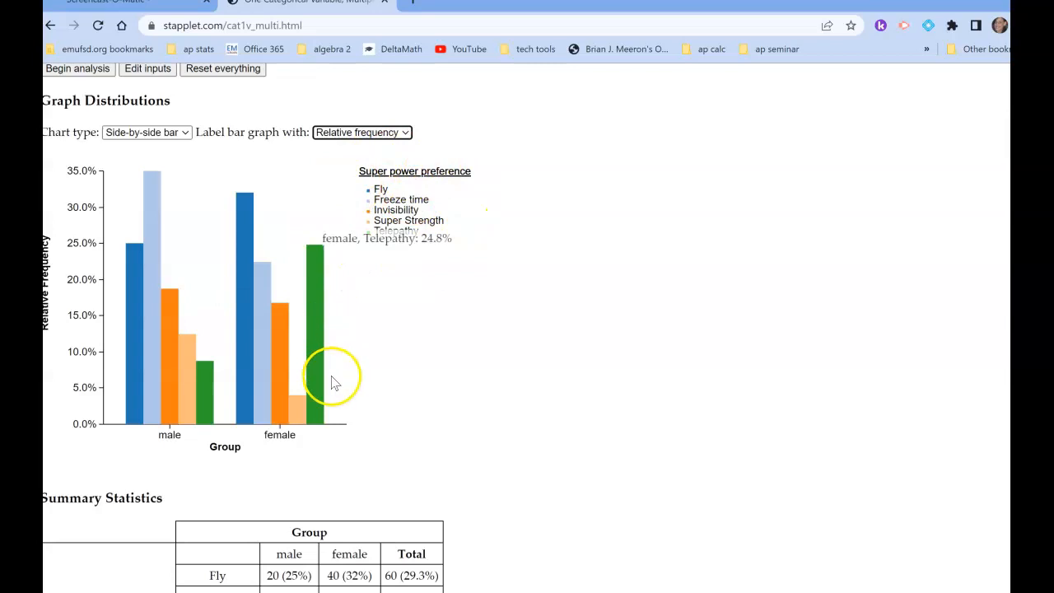
scroll(393, 488, down, 2)
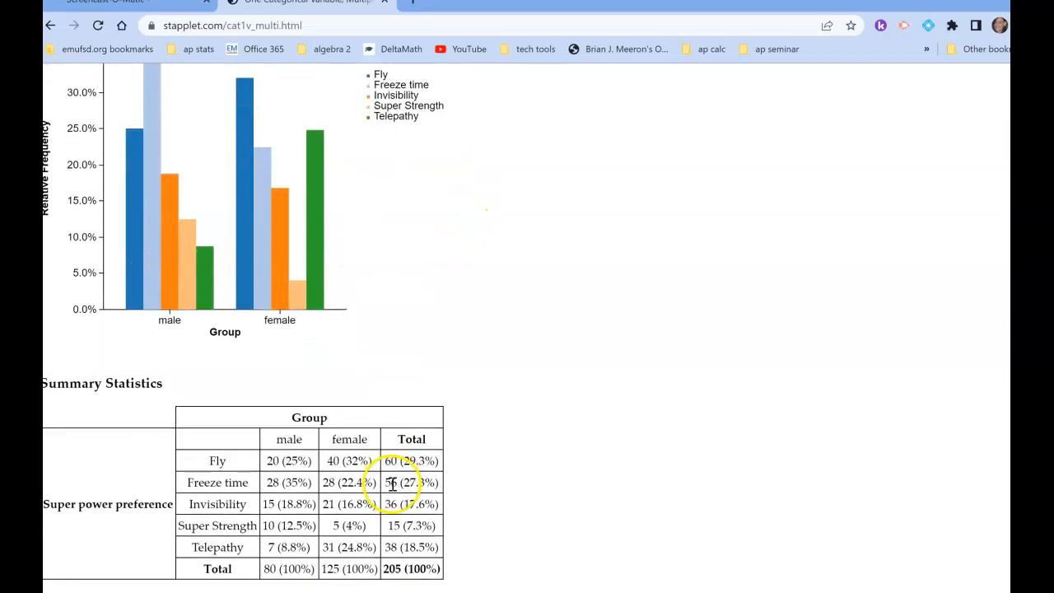
scroll(393, 484, down, 2)
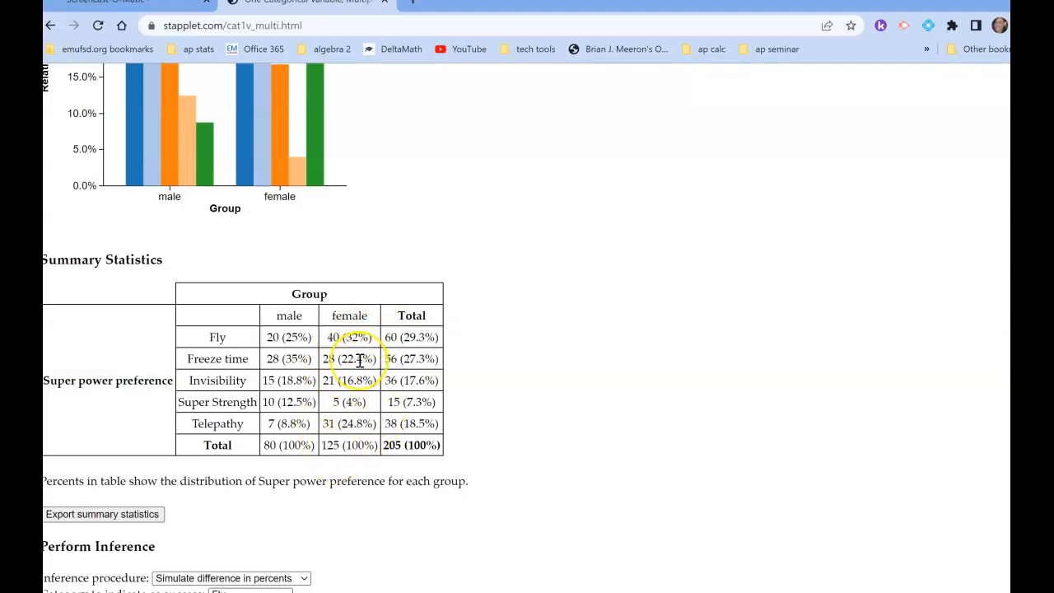
scroll(312, 247, up, 2)
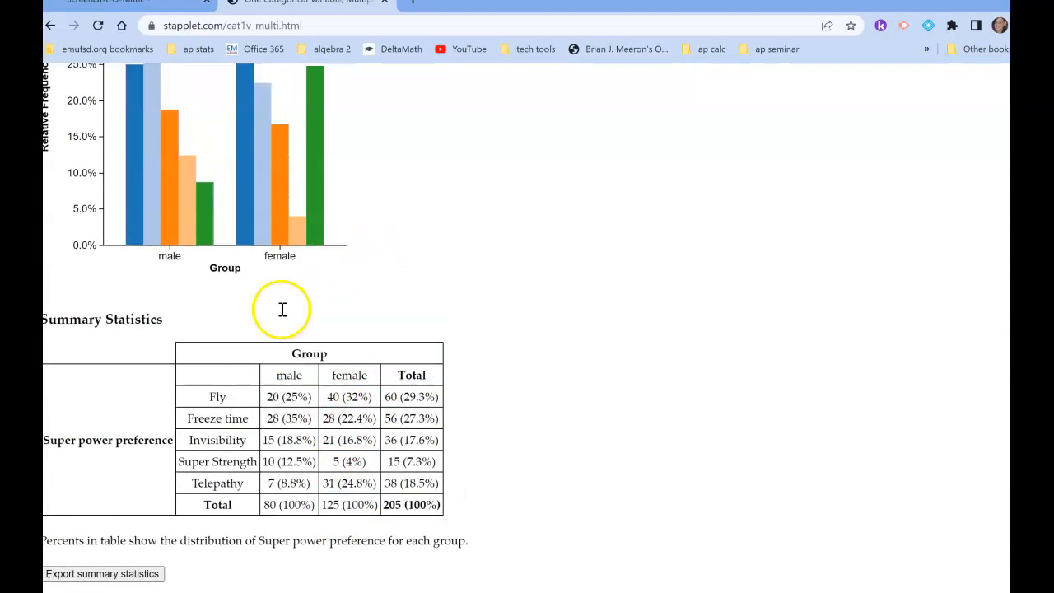
mouse_move(245, 262)
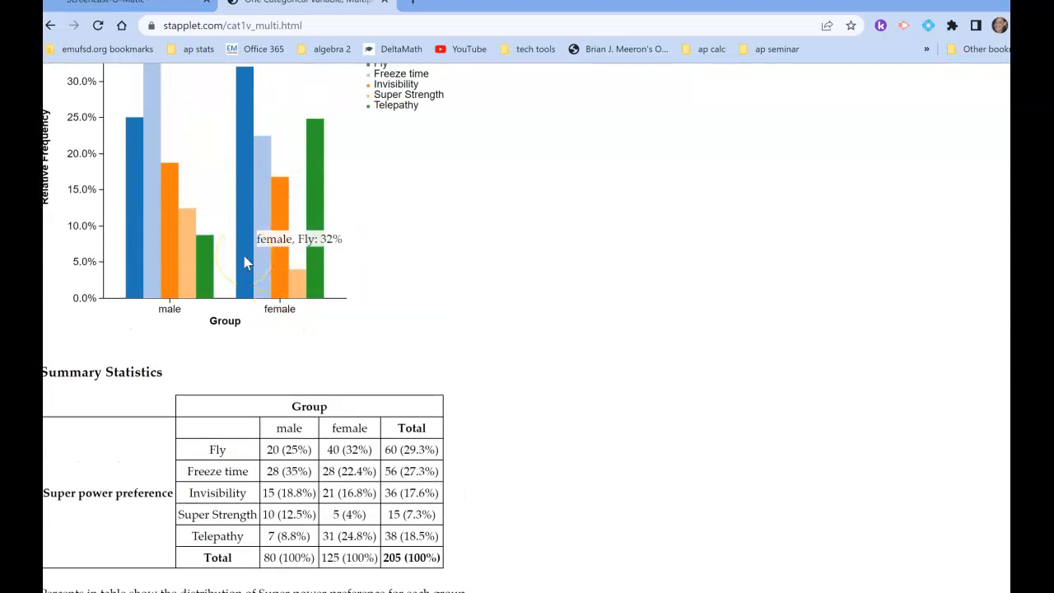
mouse_move(280, 280)
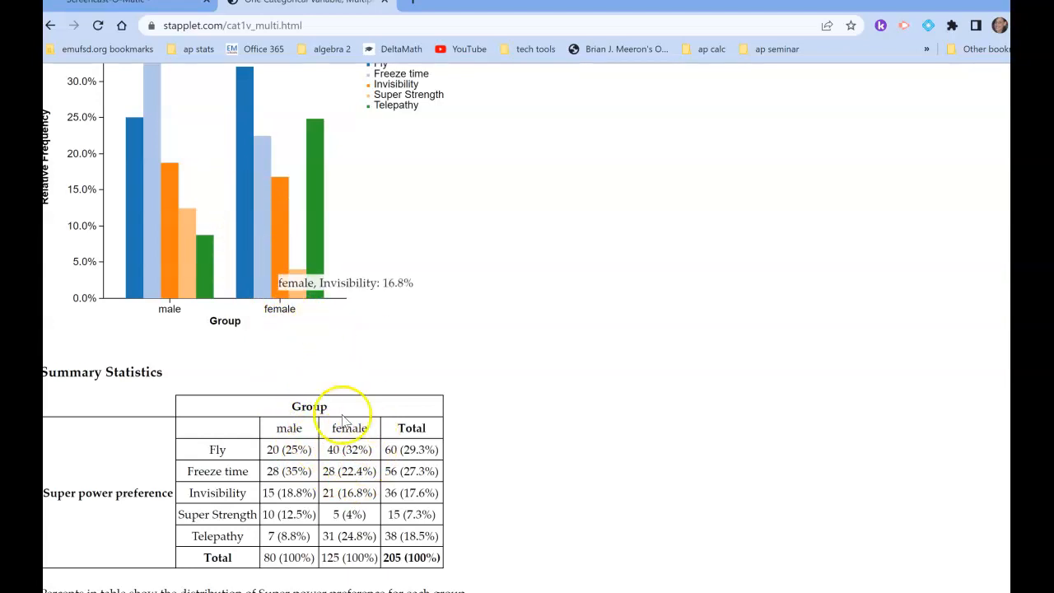
scroll(346, 429, up, 4)
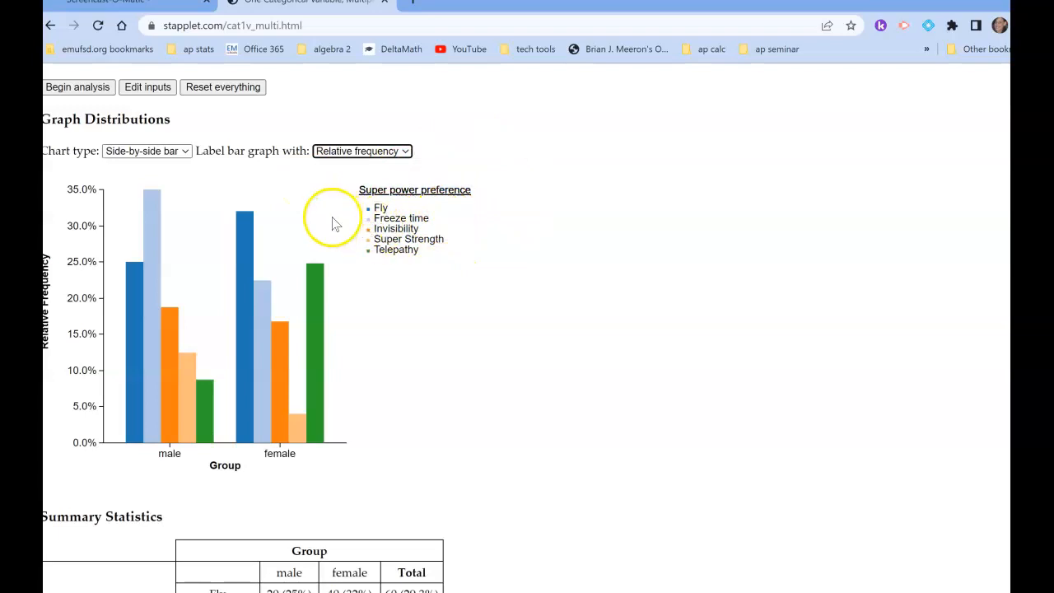
scroll(336, 214, down, 1)
Change the chart type of the superpower preference distributions to Segmented bar.
scroll(335, 214, up, 1)
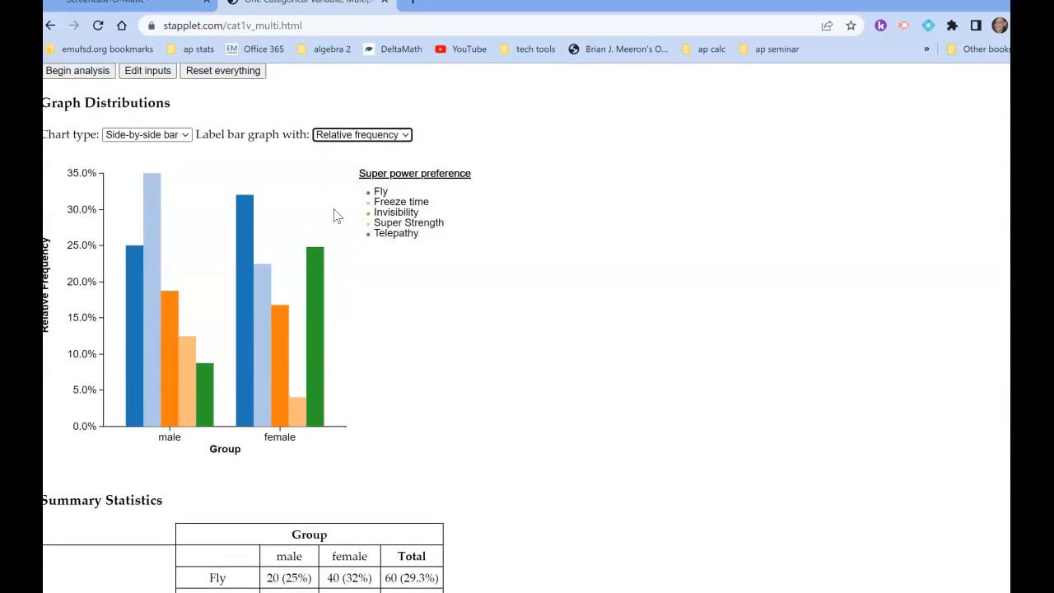
click(186, 145)
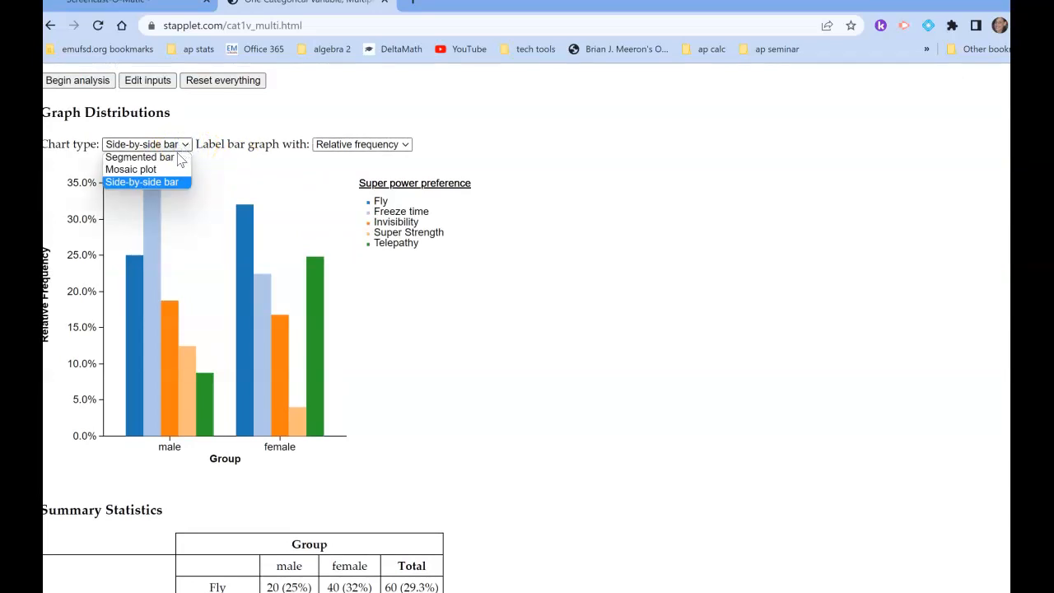
click(178, 157)
Compare the male and female segments of the segmented bar graph with the percentages in the summary statistics table.
scroll(396, 438, down, 3)
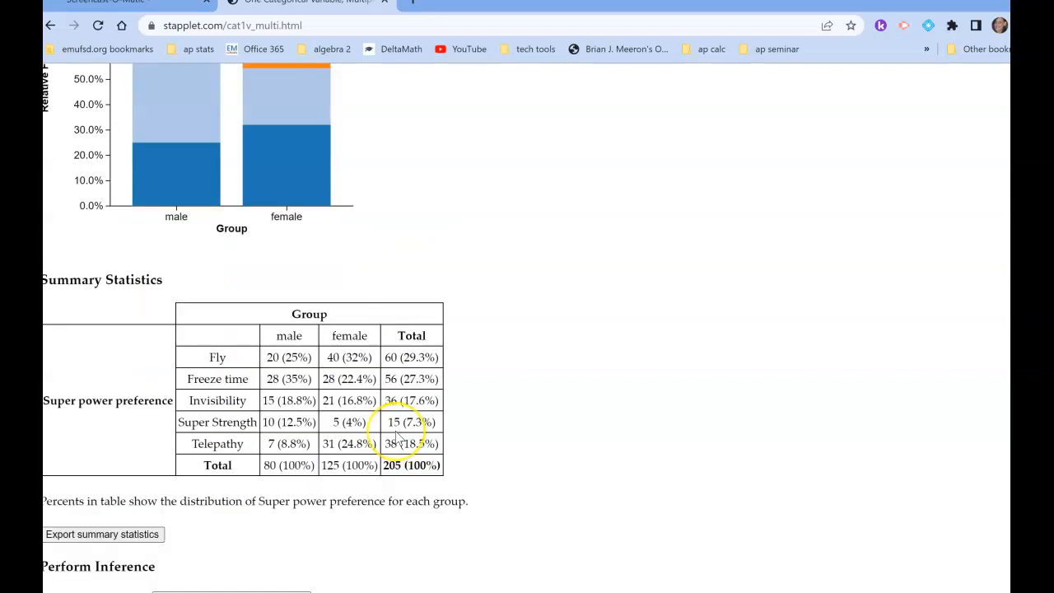
scroll(396, 438, down, 1)
scroll(397, 435, up, 1)
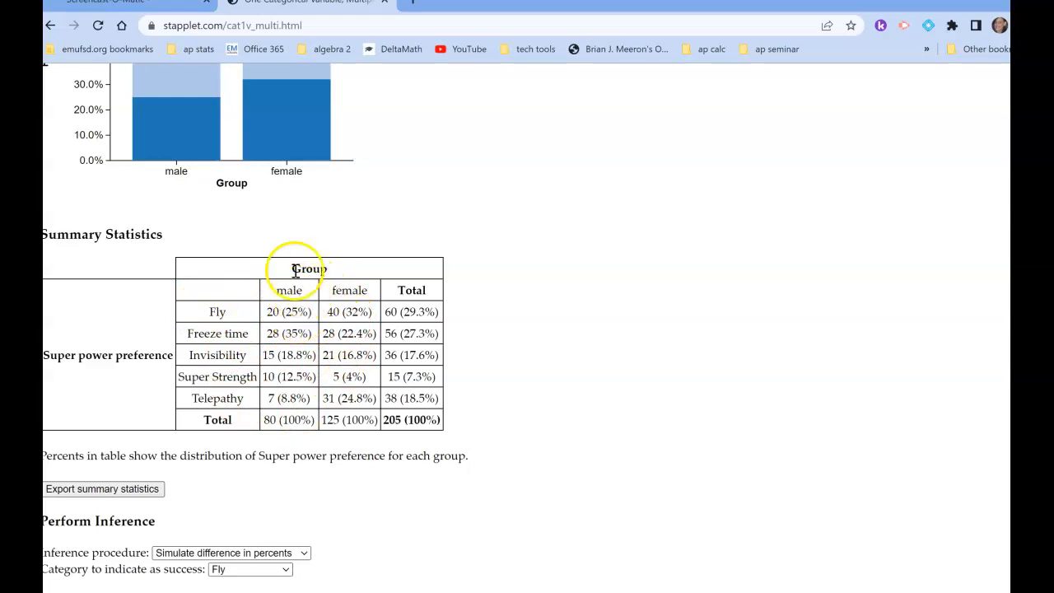
scroll(400, 206, up, 2)
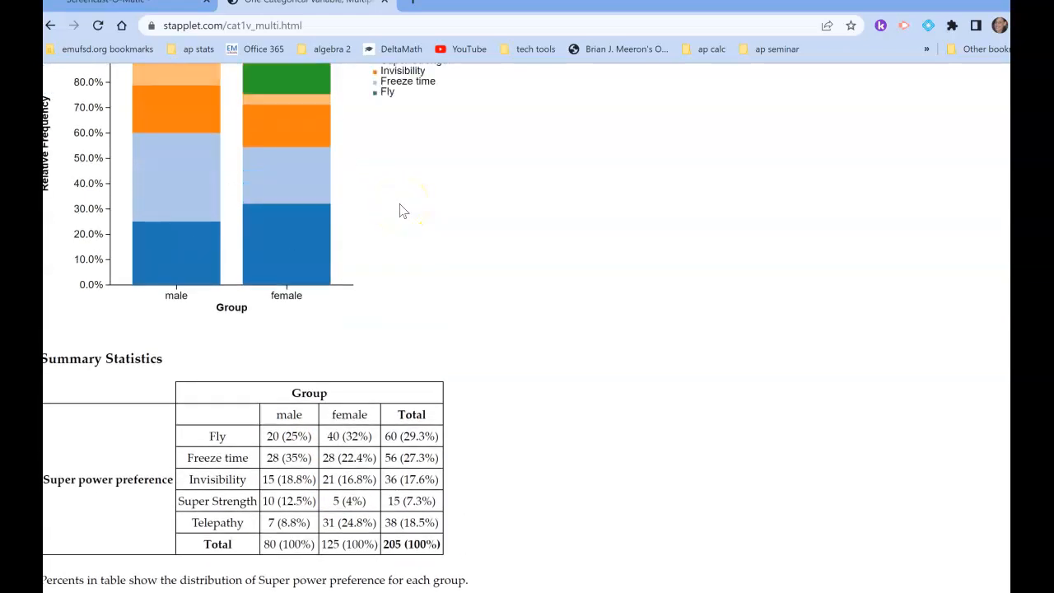
scroll(400, 207, up, 2)
mouse_move(197, 368)
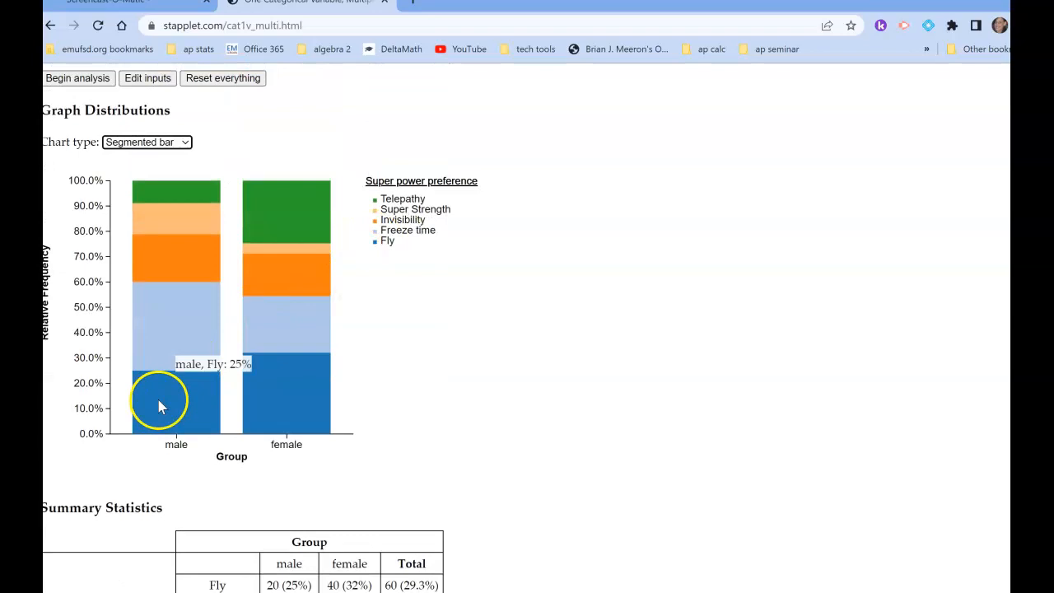
mouse_move(163, 347)
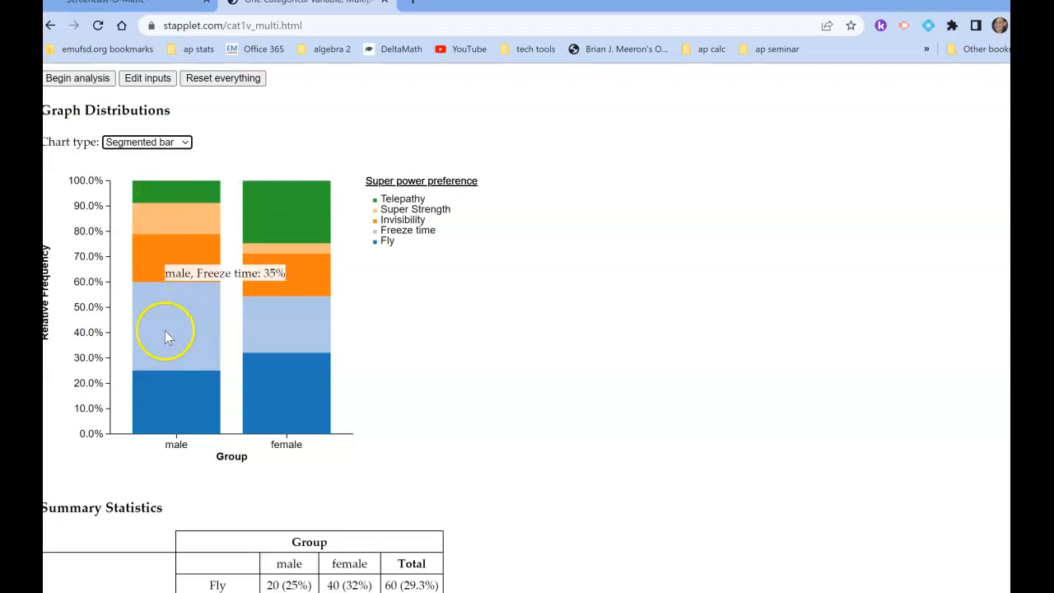
scroll(200, 435, down, 1)
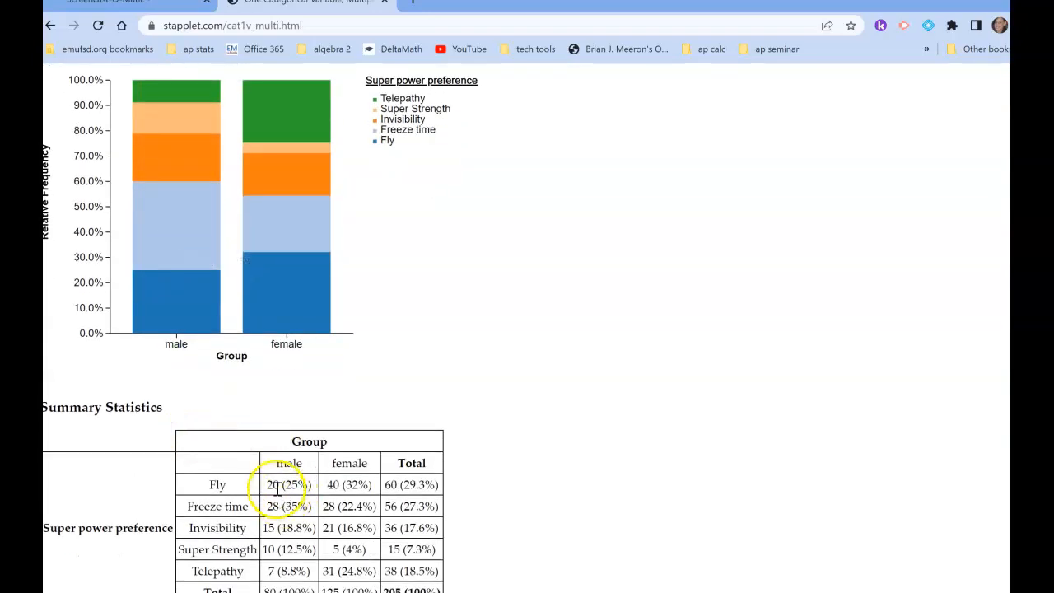
mouse_move(182, 319)
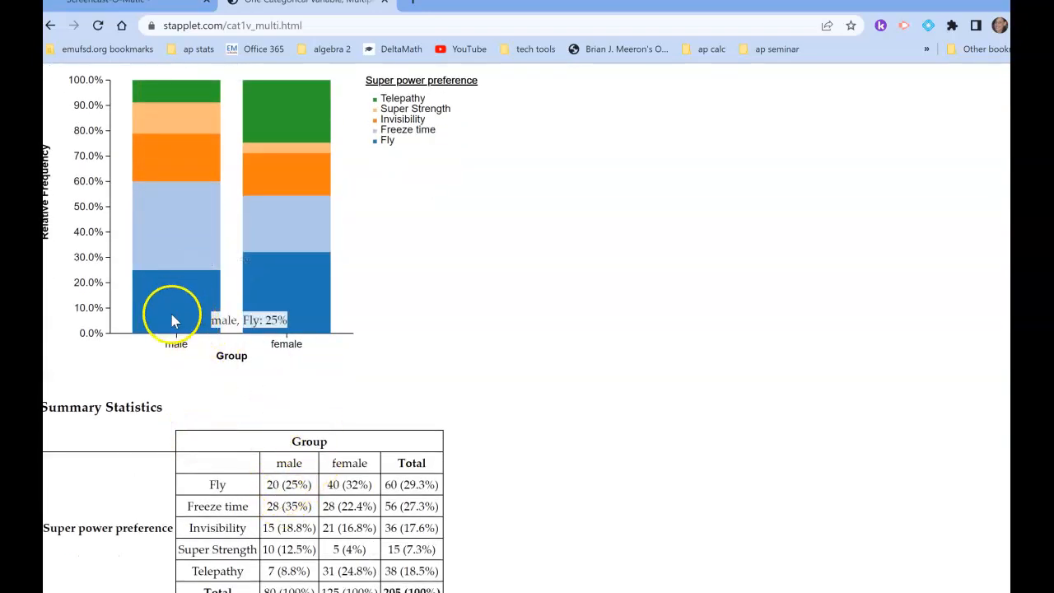
mouse_move(183, 243)
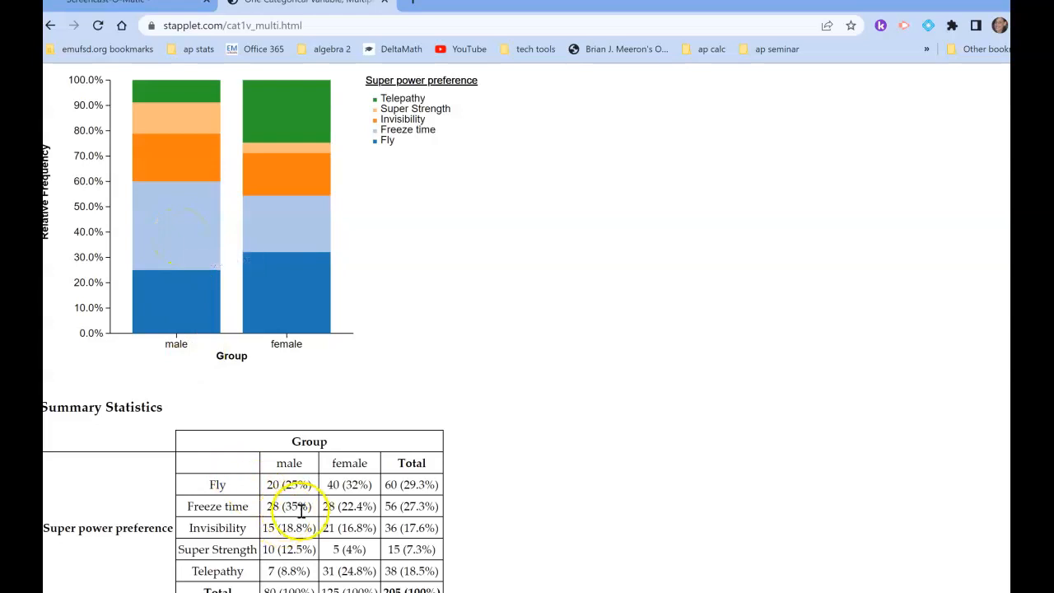
mouse_move(314, 284)
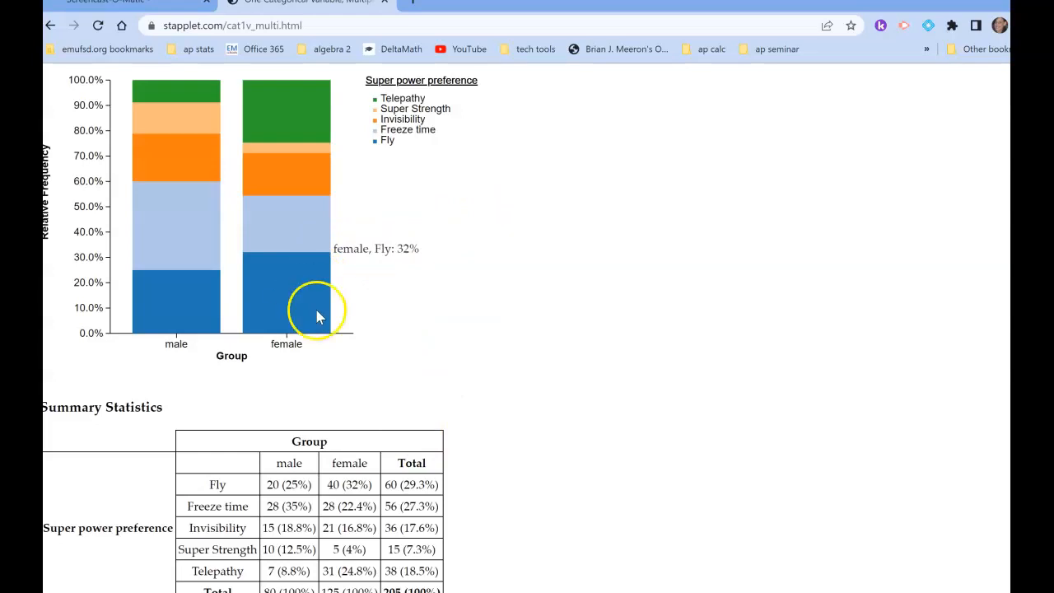
mouse_move(307, 233)
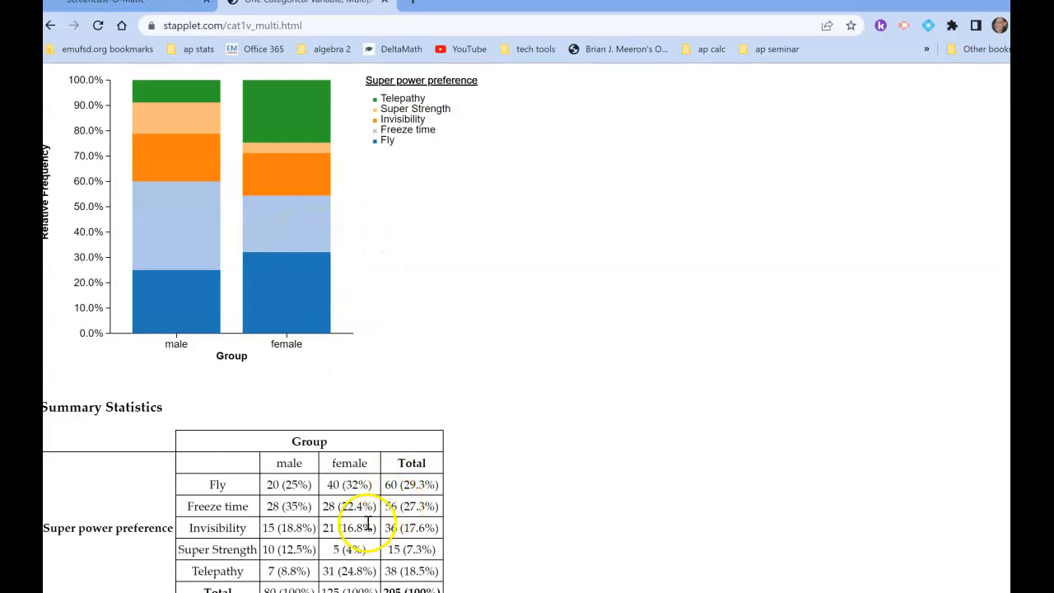
scroll(429, 338, up, 1)
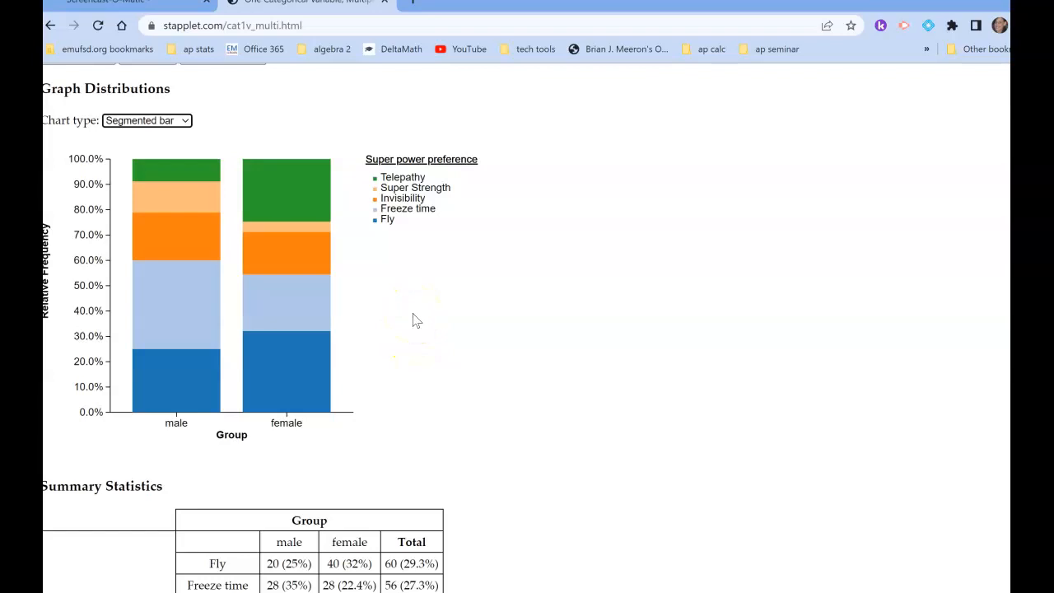
mouse_move(299, 209)
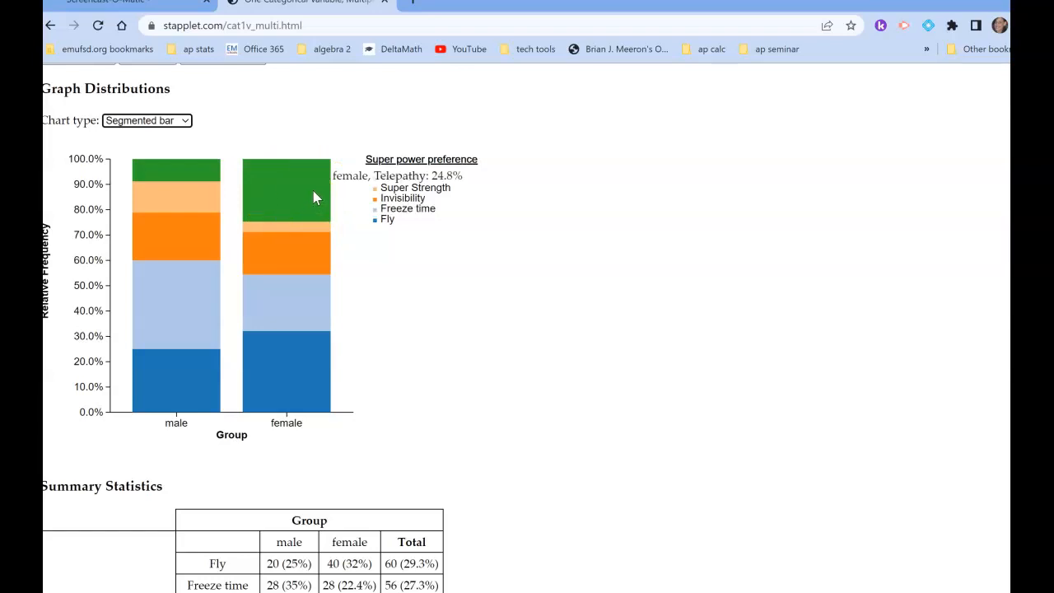
mouse_move(307, 381)
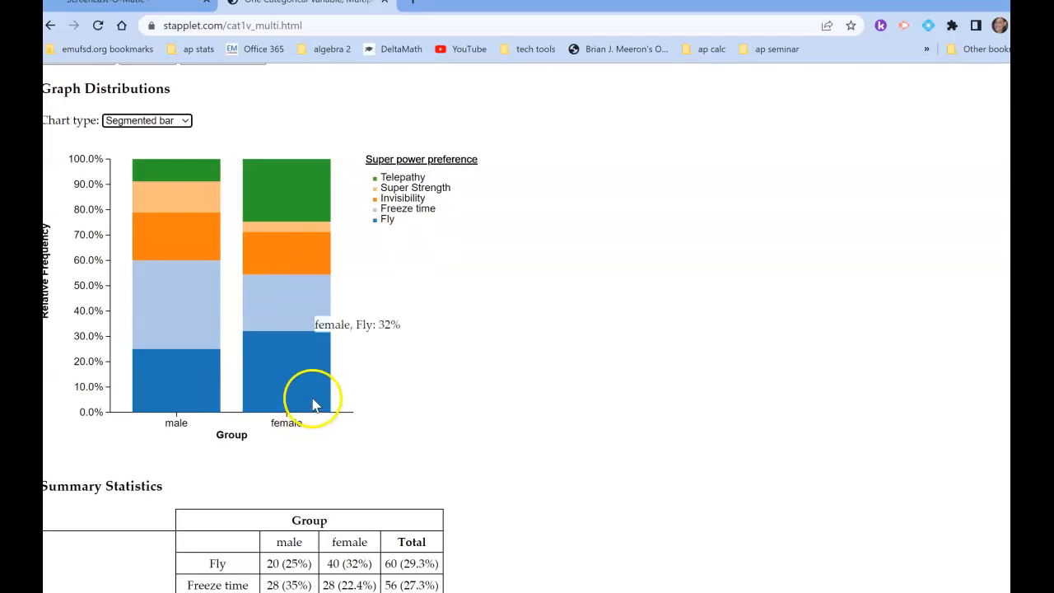
mouse_move(215, 294)
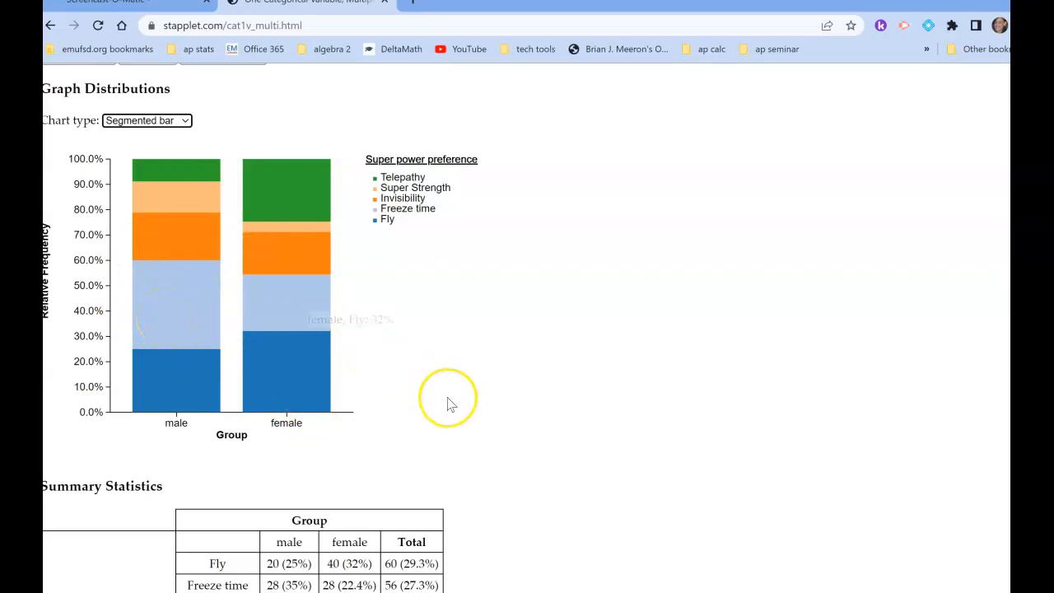
scroll(447, 402, down, 5)
scroll(451, 402, down, 1)
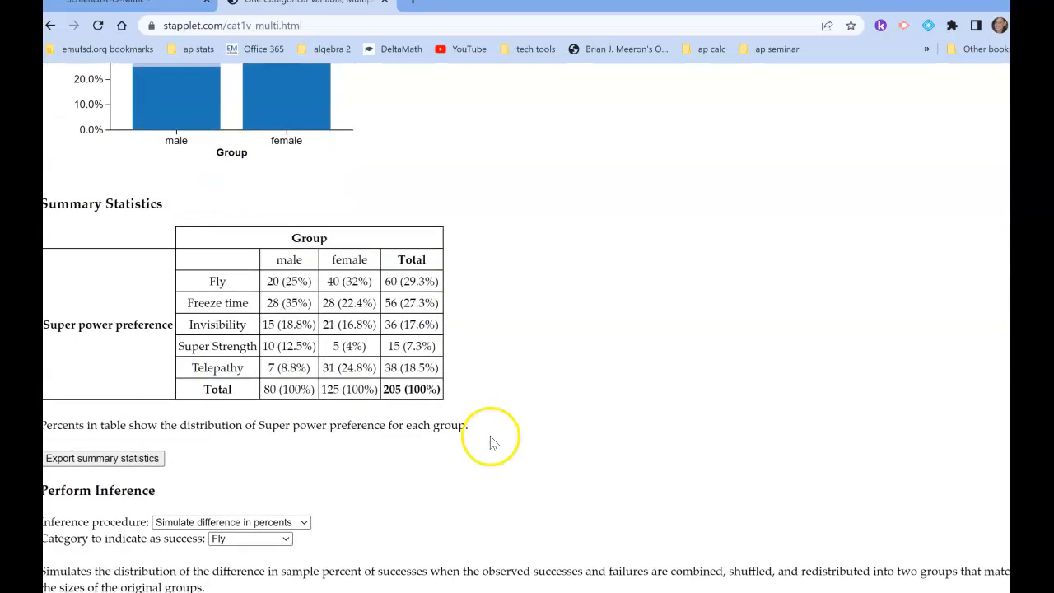
Switch to the SMART Notebook lesson and advance to question 8, below the side-by-side and segmented bar graphs.
key(alt+Tab)
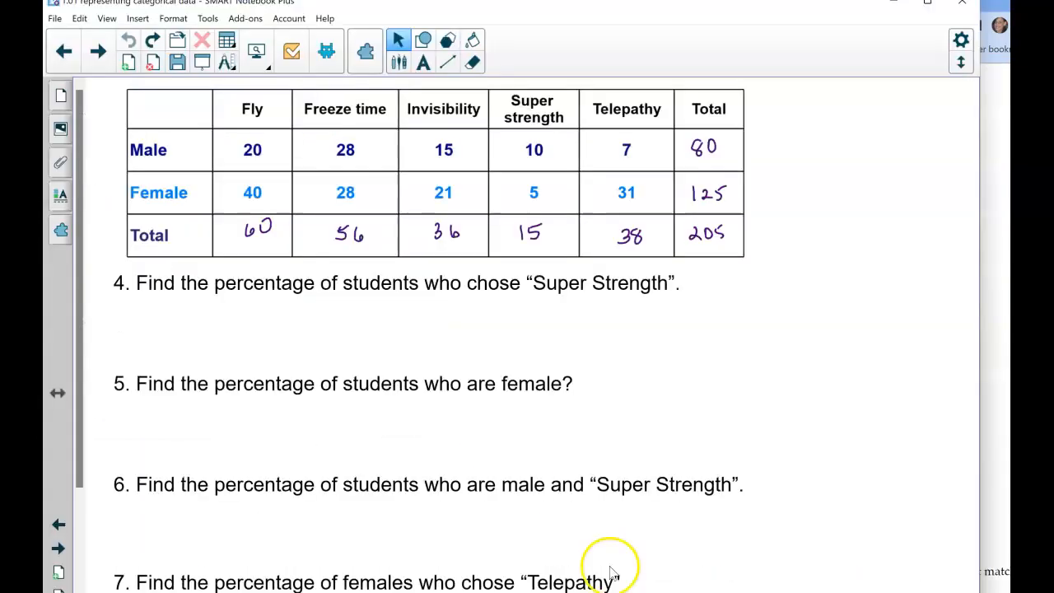
click(97, 53)
click(97, 52)
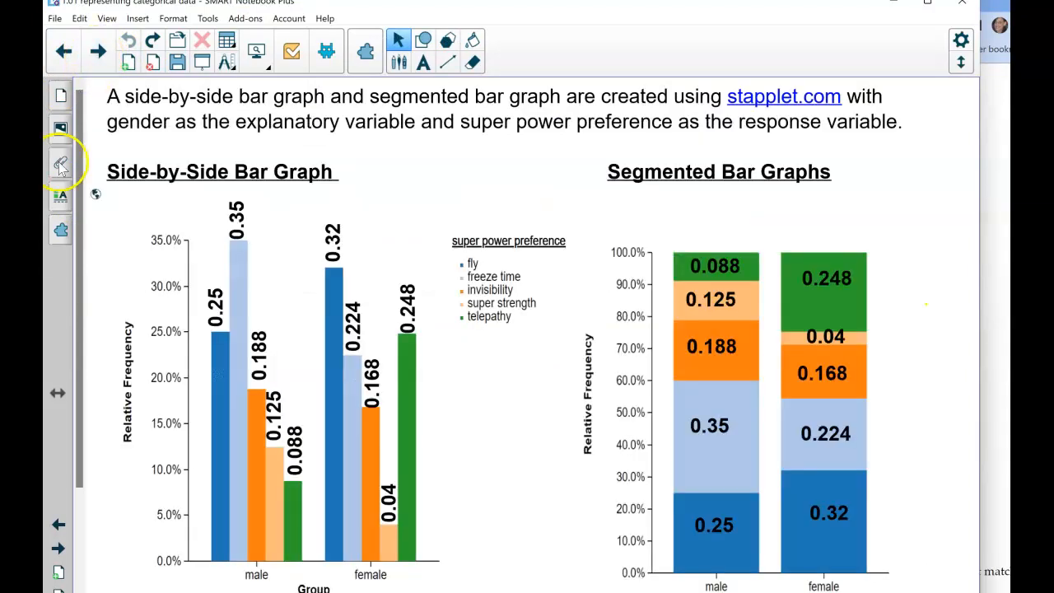
mouse_move(83, 430)
mouse_down()
mouse_move(85, 553)
mouse_move(85, 445)
mouse_up()
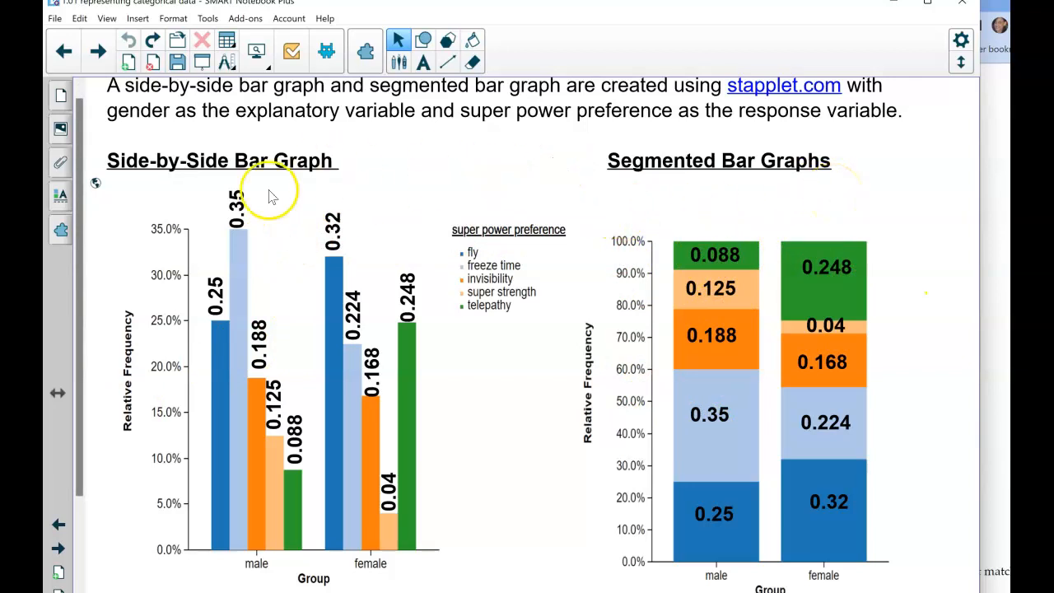
drag(79, 404, 74, 484)
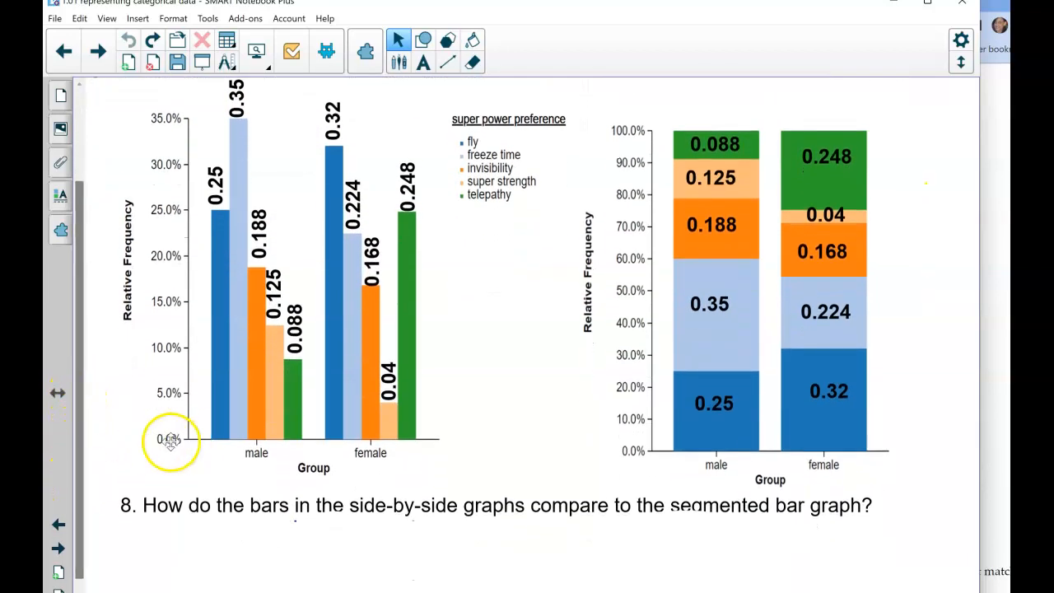